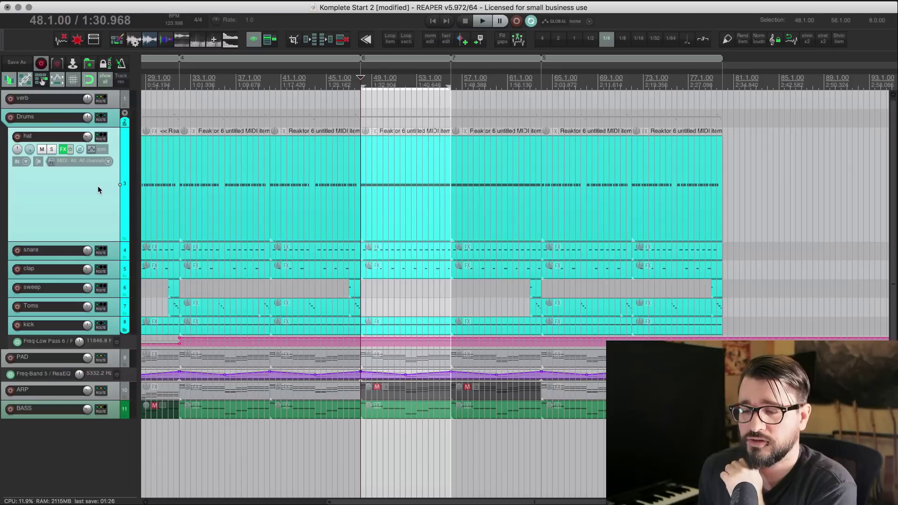
# Open the hat track's Reaktor 6 window and lower Layer A Cut from 12.3 to 11.6 kHz.
pyautogui.rightClick(61, 149)
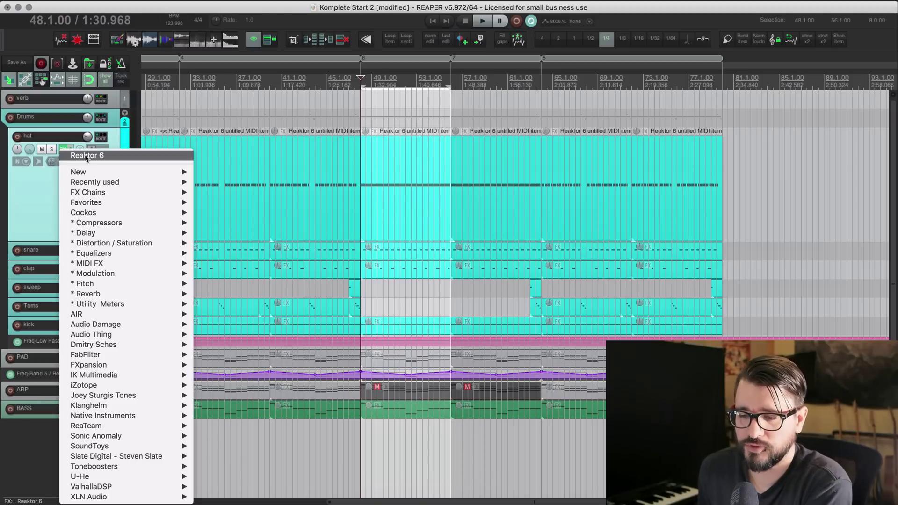
pyautogui.click(92, 160)
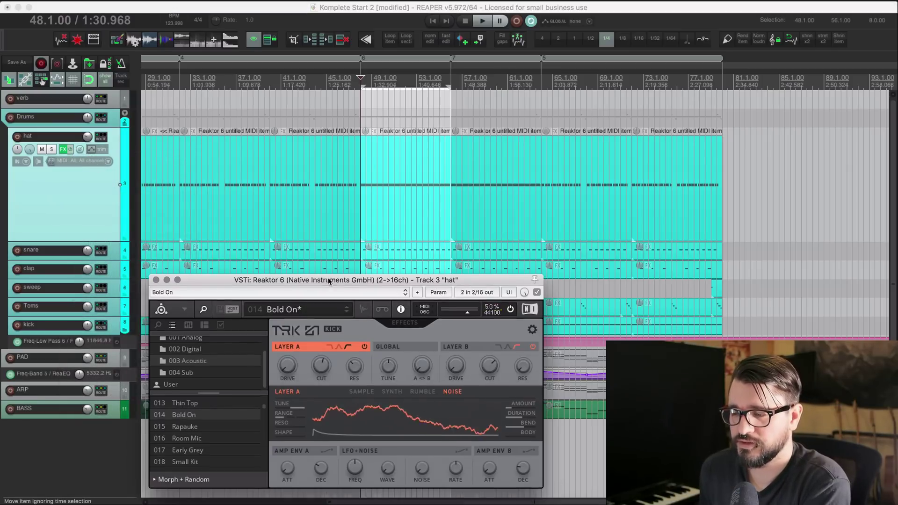
pyautogui.moveTo(328, 283); pyautogui.dragTo(333, 142)
pyautogui.moveTo(332, 204); pyautogui.dragTo(331, 208)
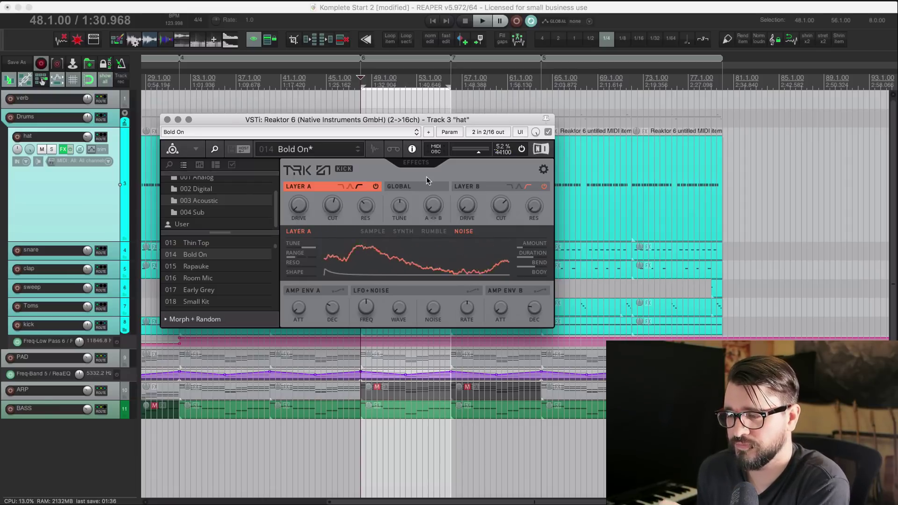
pyautogui.click(450, 132)
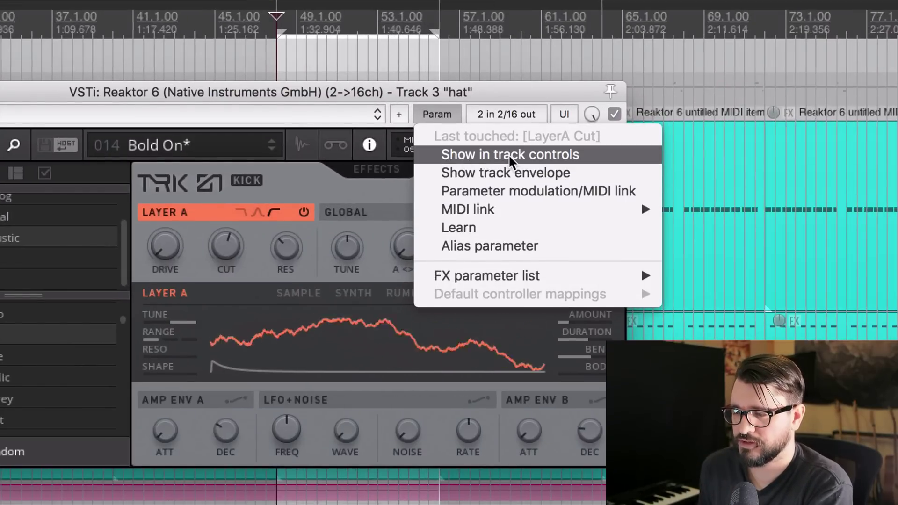
# Show LayerA Cut among the hat track's controls at 0.56, then choose Alias for it.
pyautogui.click(450, 159)
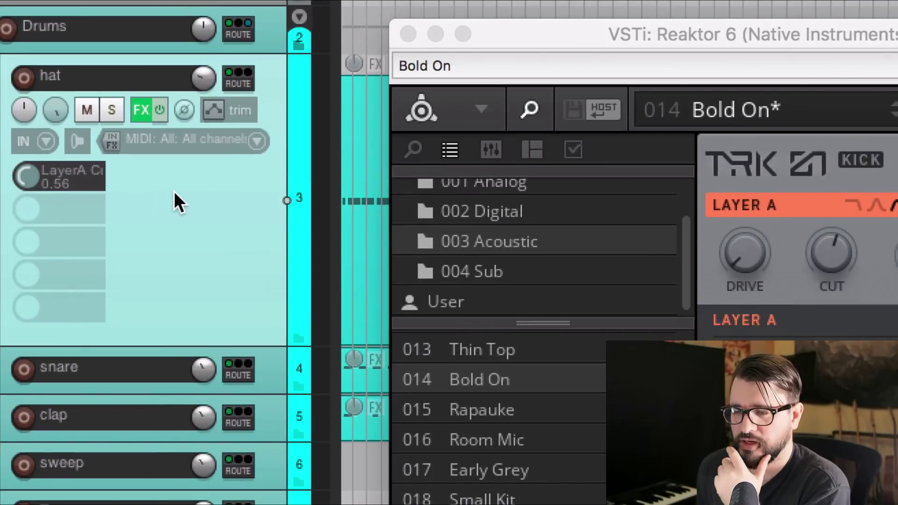
pyautogui.rightClick(87, 173)
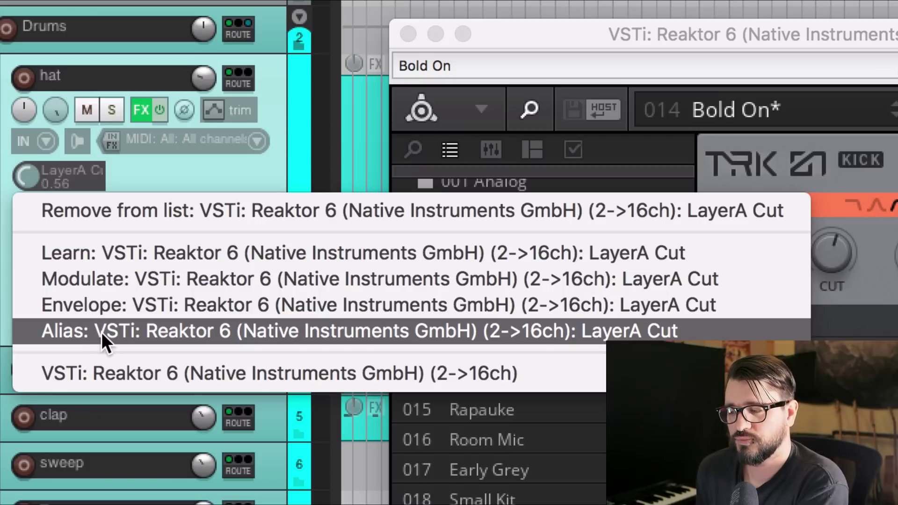
pyautogui.click(103, 333)
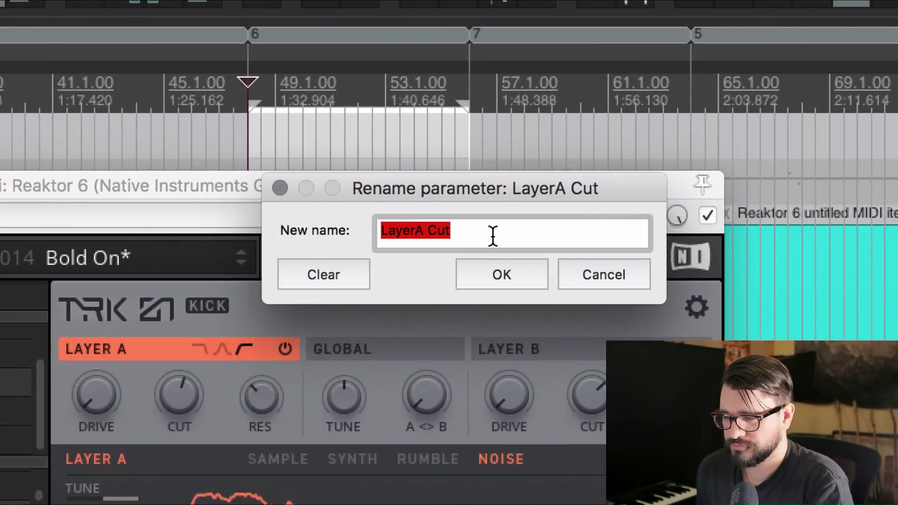
# Rename the LayerA Cut parameter alias to 'Filter Cut'.
pyautogui.doubleClick(548, 220)
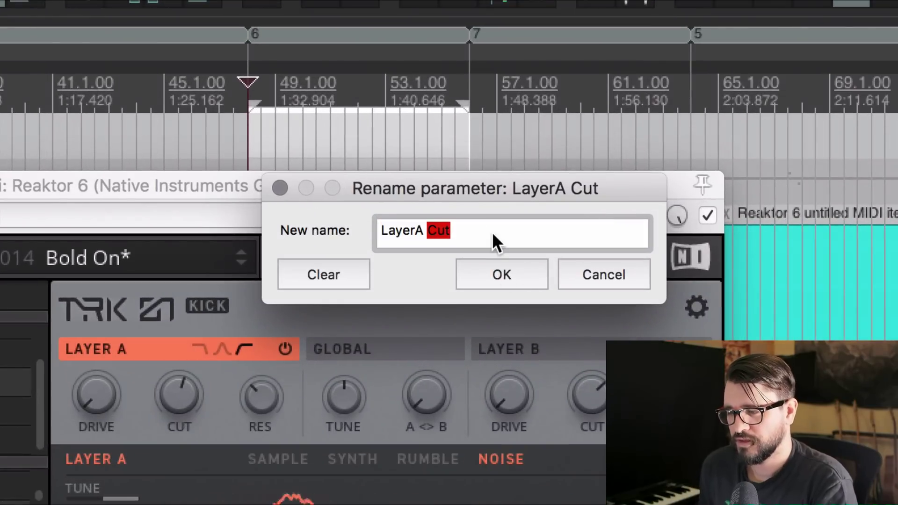
pyautogui.click(529, 216)
pyautogui.moveTo(428, 228); pyautogui.dragTo(351, 223)
pyautogui.write('Filter')
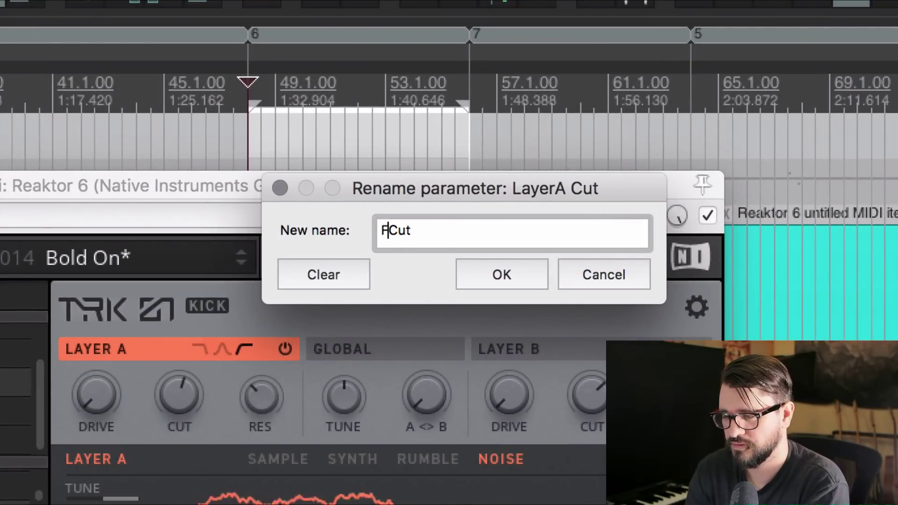
pyautogui.click(491, 264)
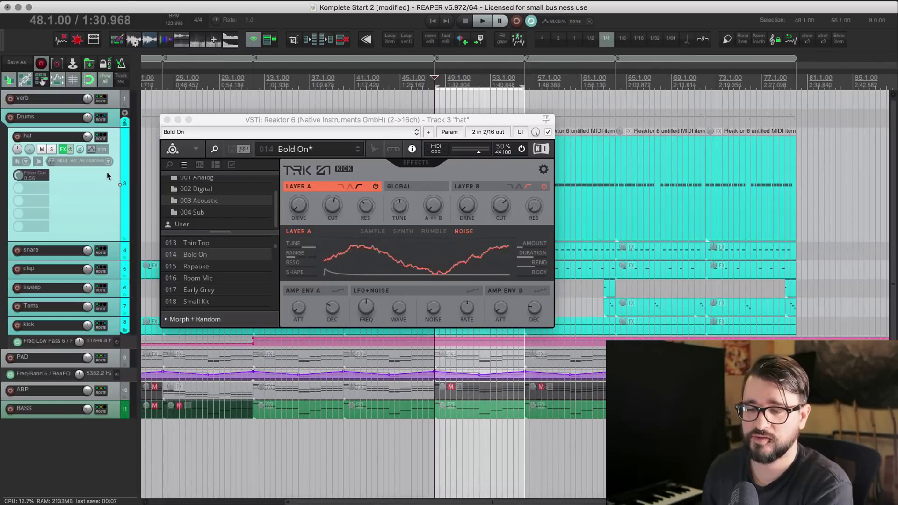
# Open the mixer, enlarge it to fill most of the window, and enable Show FX parameters.
pyautogui.press('super+m')
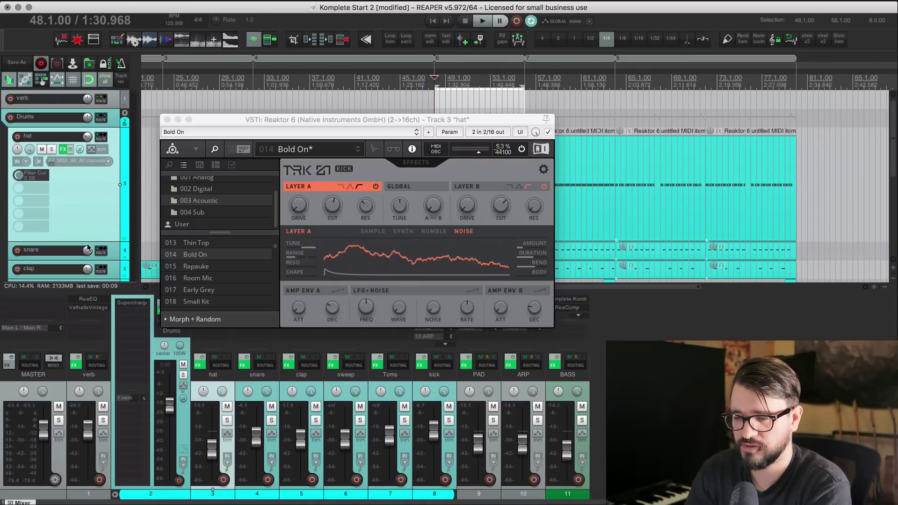
pyautogui.click(168, 120)
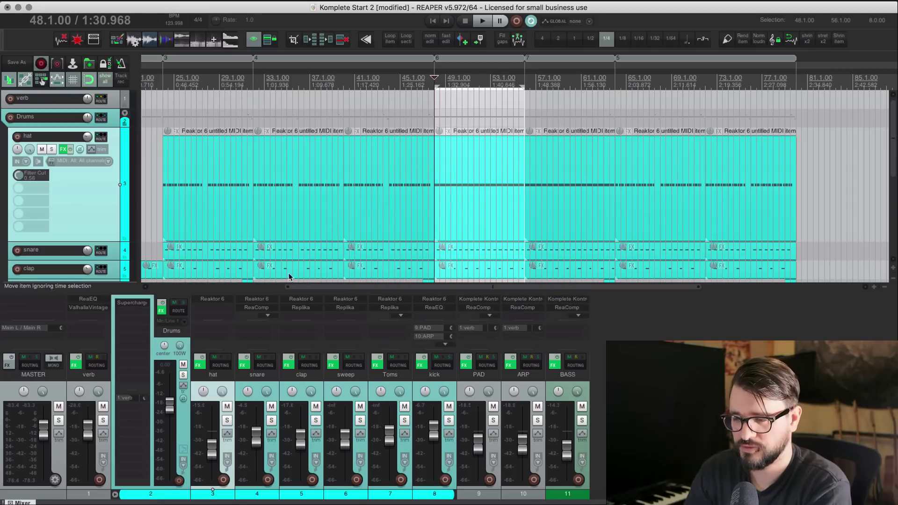
pyautogui.moveTo(282, 293); pyautogui.dragTo(302, 93)
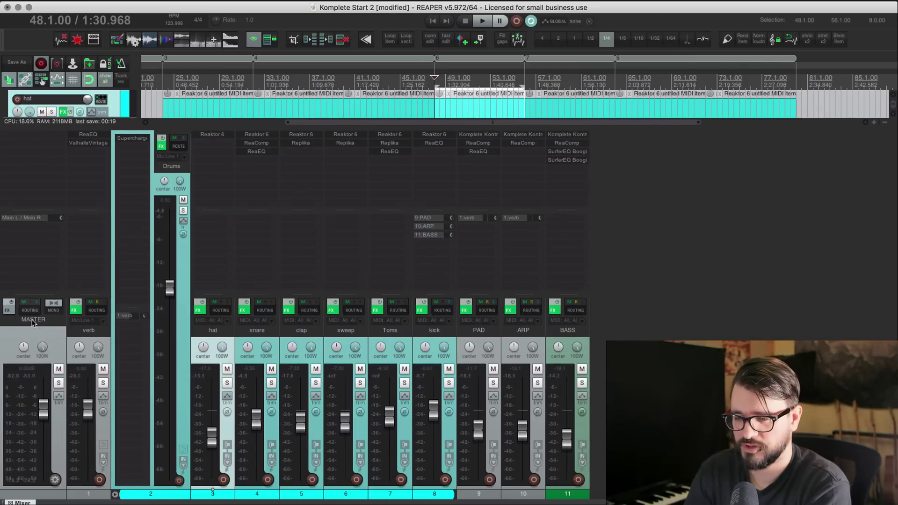
pyautogui.click(44, 333)
pyautogui.rightClick(44, 334)
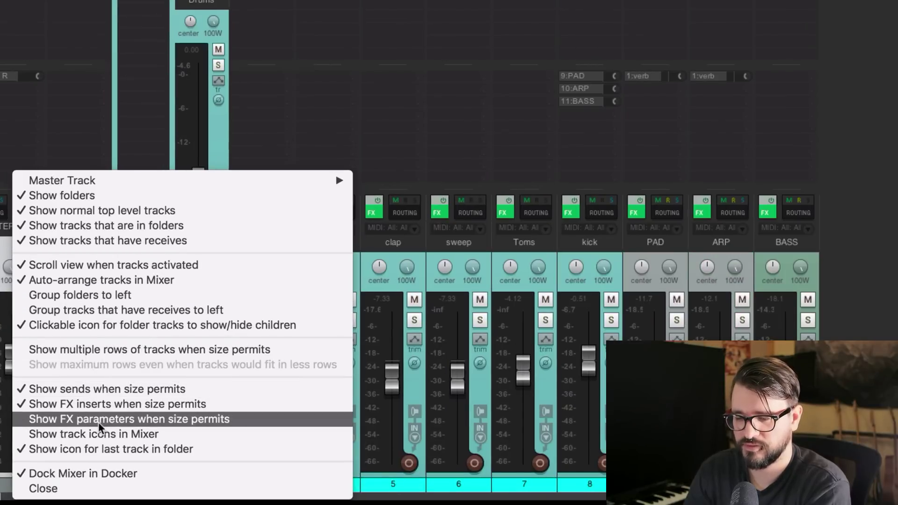
pyautogui.click(99, 421)
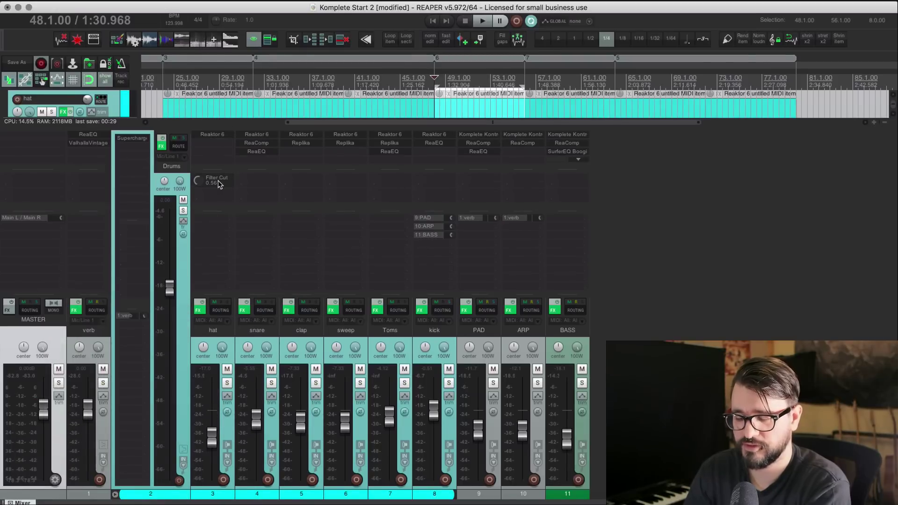
pyautogui.click(213, 347)
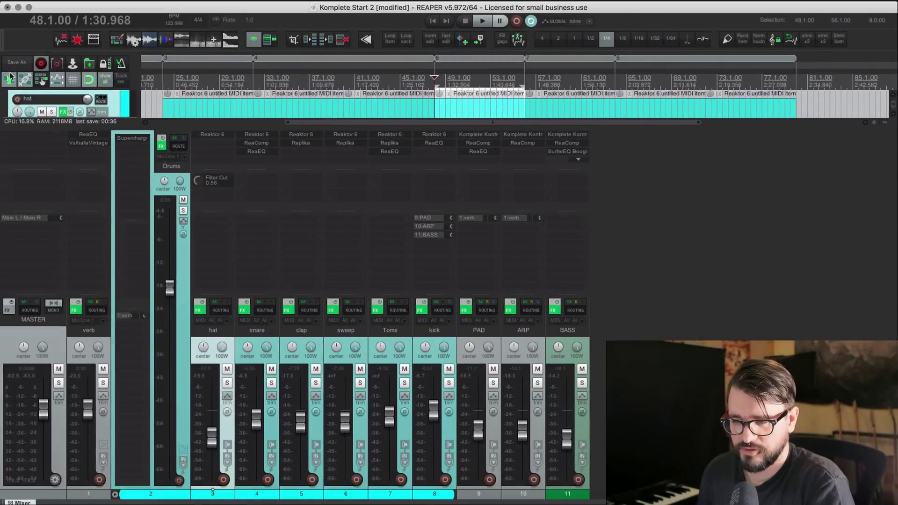
# Turn the hat strip's Filter Cut knob down to 0.11, then close the Reaktor 6 window.
pyautogui.click(228, 145)
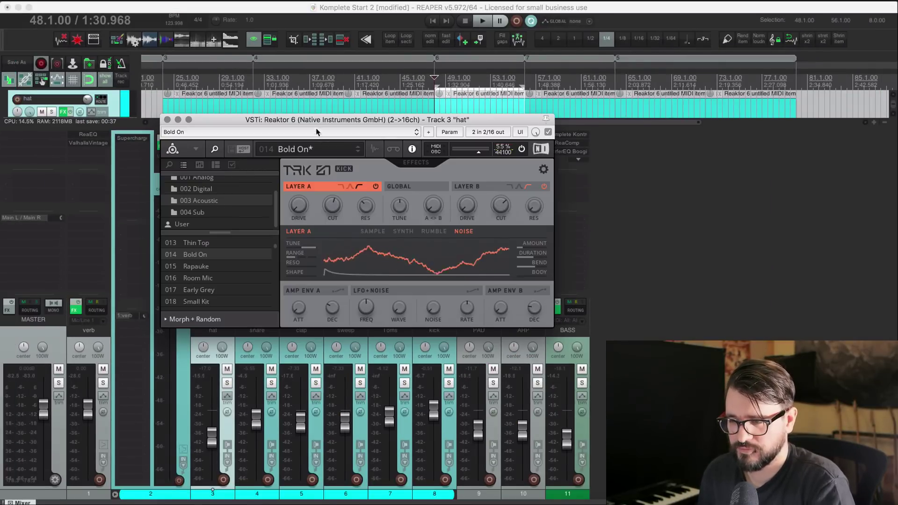
pyautogui.moveTo(199, 184)
pyautogui.mouseDown()
pyautogui.moveTo(199, 216)
pyautogui.moveTo(200, 184)
pyautogui.mouseUp()
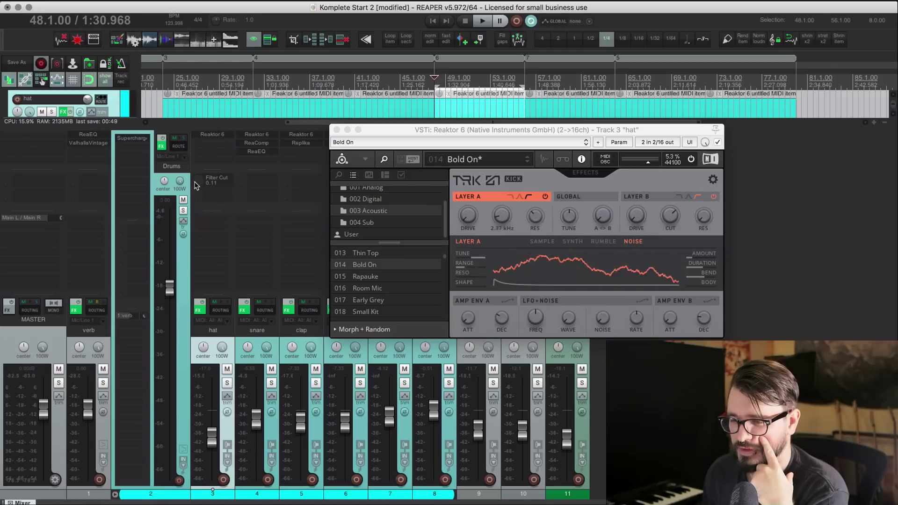
pyautogui.click(217, 183)
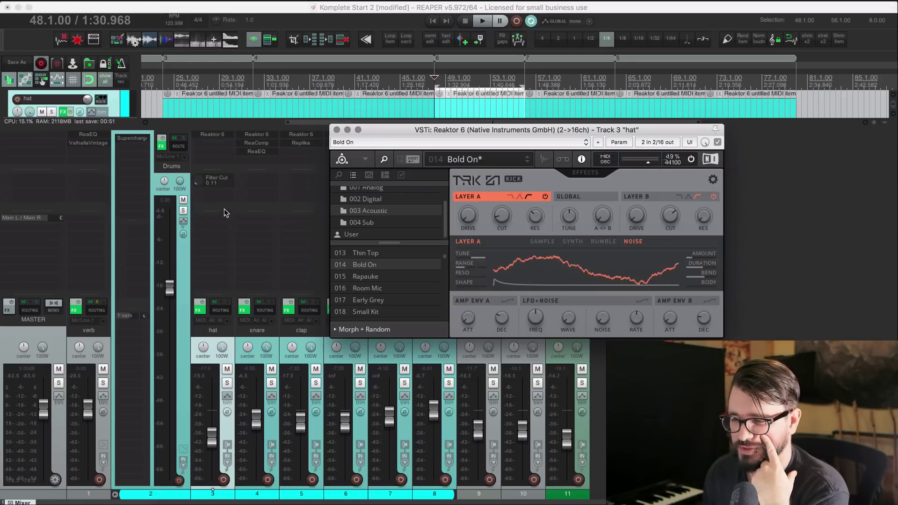
pyautogui.click(217, 182)
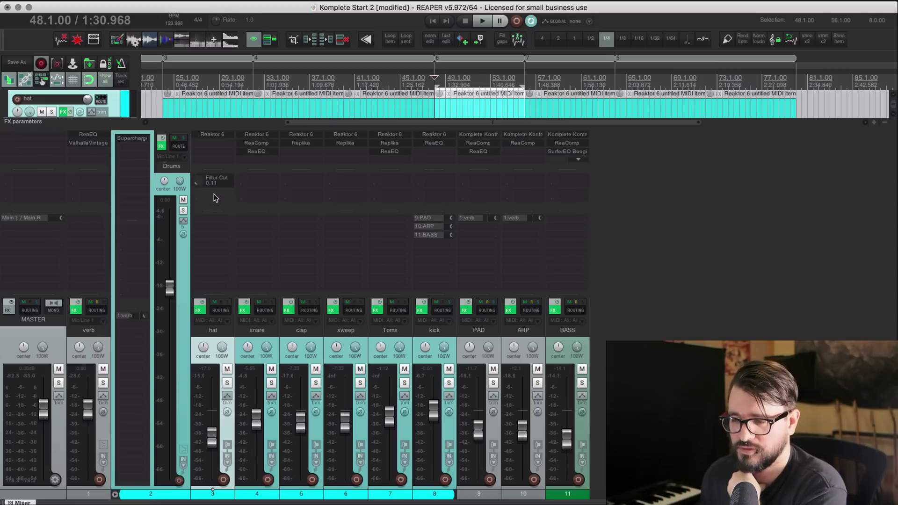
# Add Reaktor 6's Drive parameter as a knob on the hat strip, showing 0.28.
pyautogui.rightClick(214, 197)
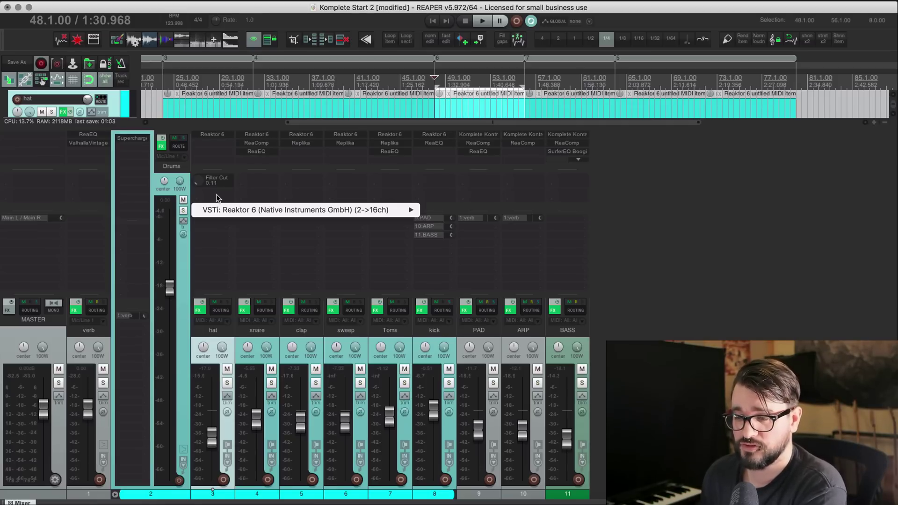
pyautogui.moveTo(219, 211)
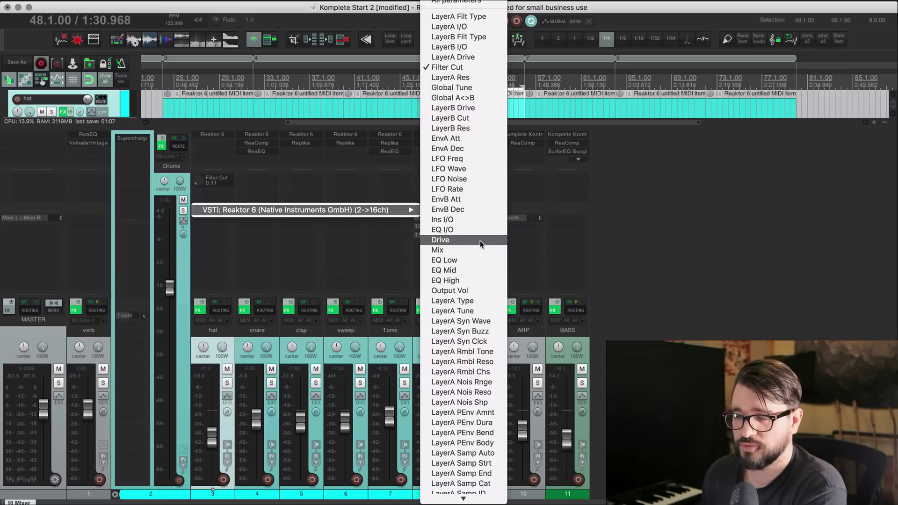
pyautogui.scroll(-20, 480, 241)
pyautogui.scroll(-20, 480, 240)
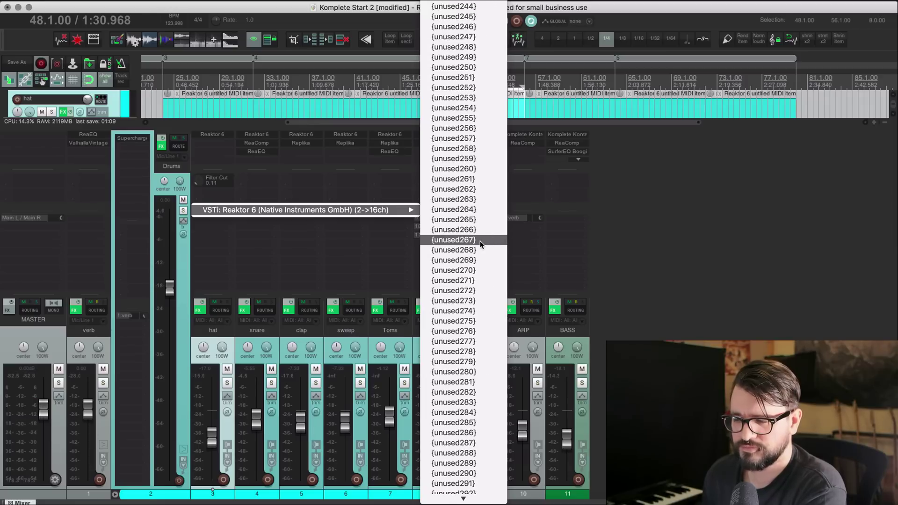
pyautogui.scroll(-20, 480, 241)
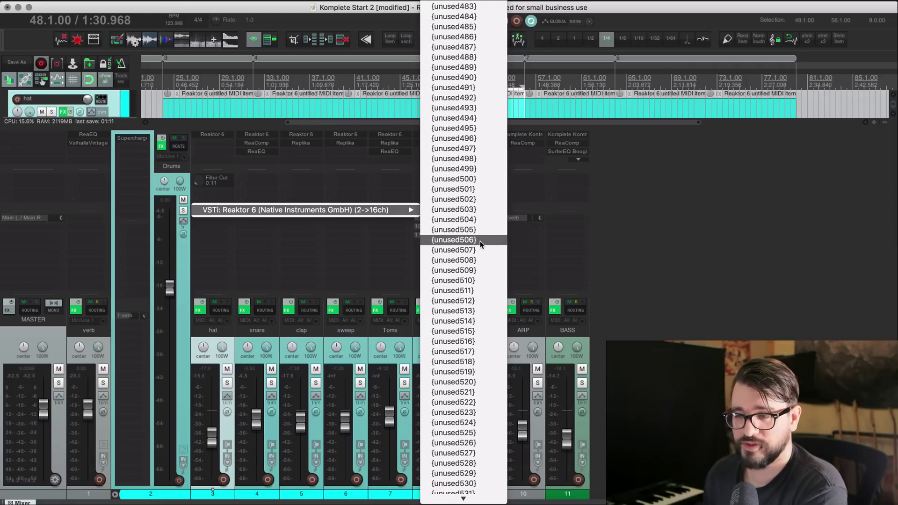
pyautogui.scroll(20, 480, 241)
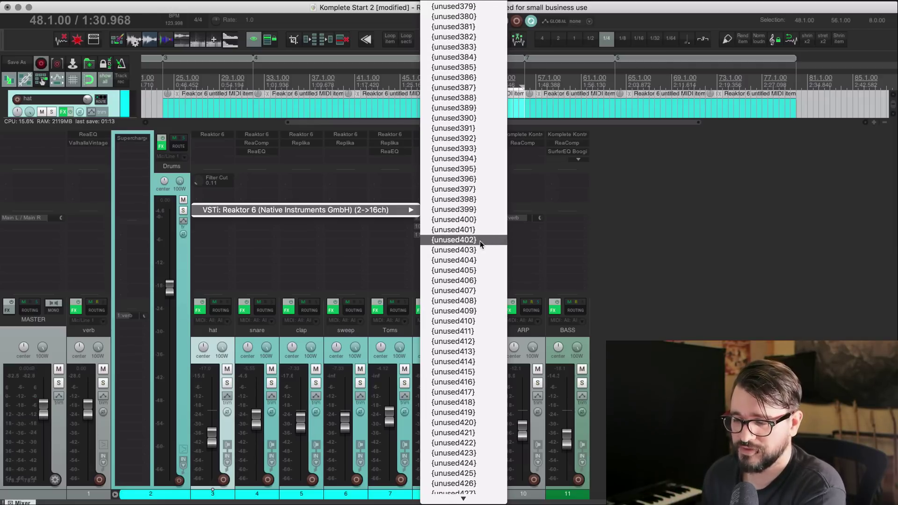
pyautogui.scroll(-20, 480, 241)
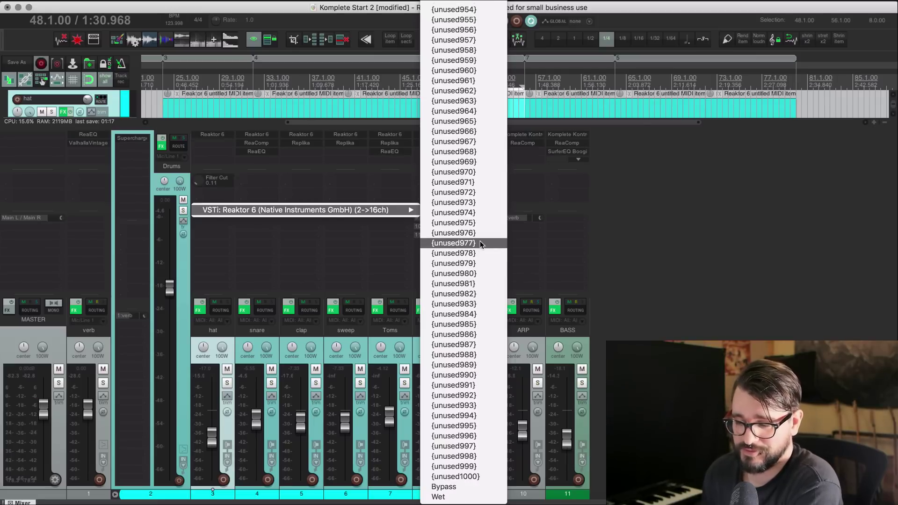
pyautogui.scroll(20, 480, 241)
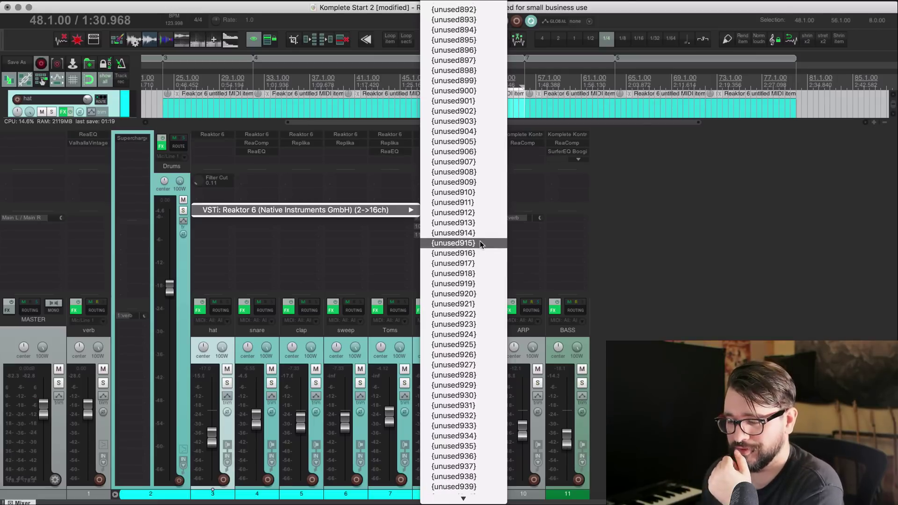
pyautogui.scroll(20, 480, 242)
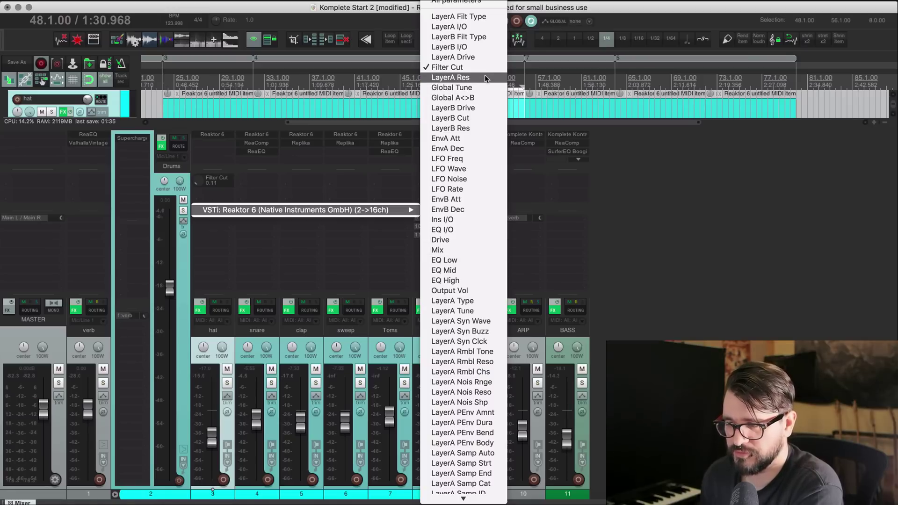
pyautogui.click(463, 241)
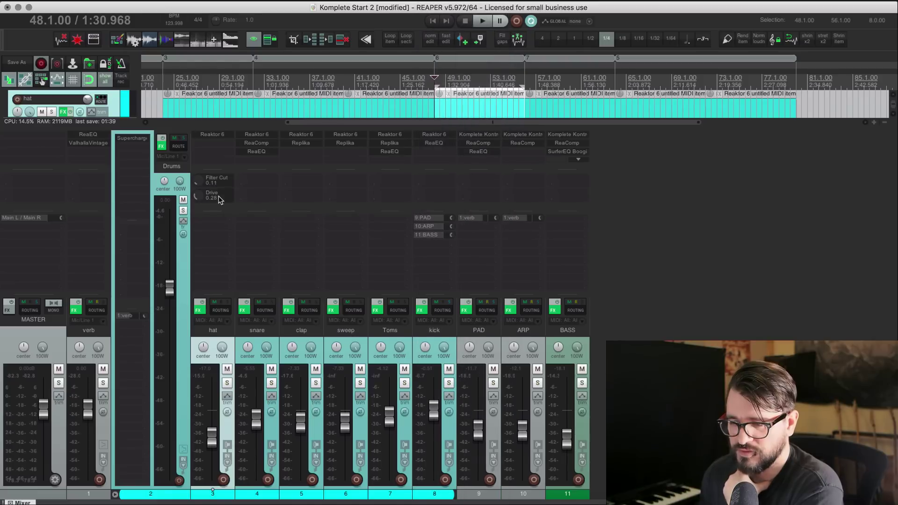
# Raise the hat track's Drive to 0.50, then turn it down to 0.01 on Reaktor's Effects page.
pyautogui.doubleClick(219, 197)
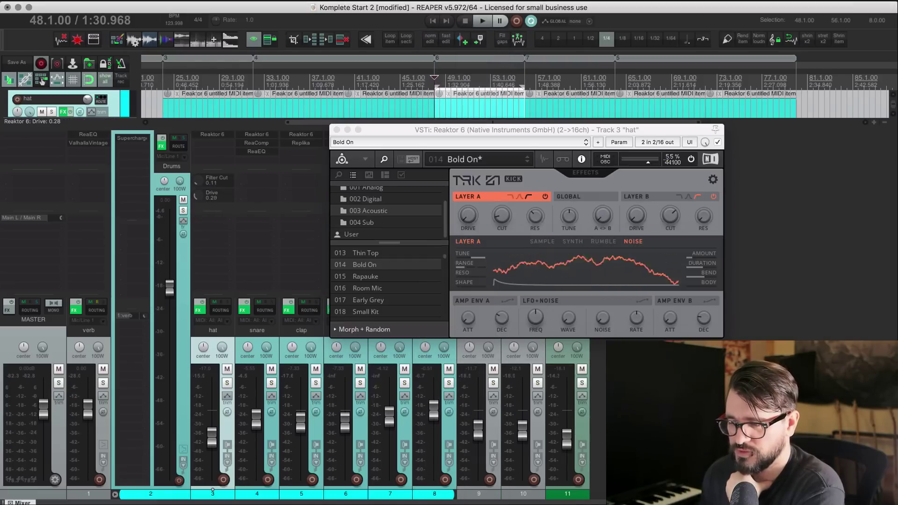
pyautogui.moveTo(198, 195); pyautogui.dragTo(198, 178)
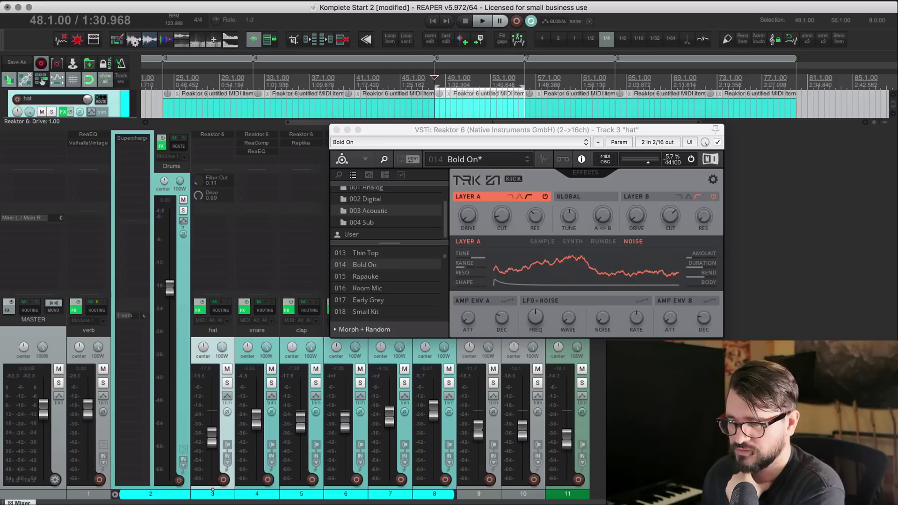
pyautogui.click(585, 173)
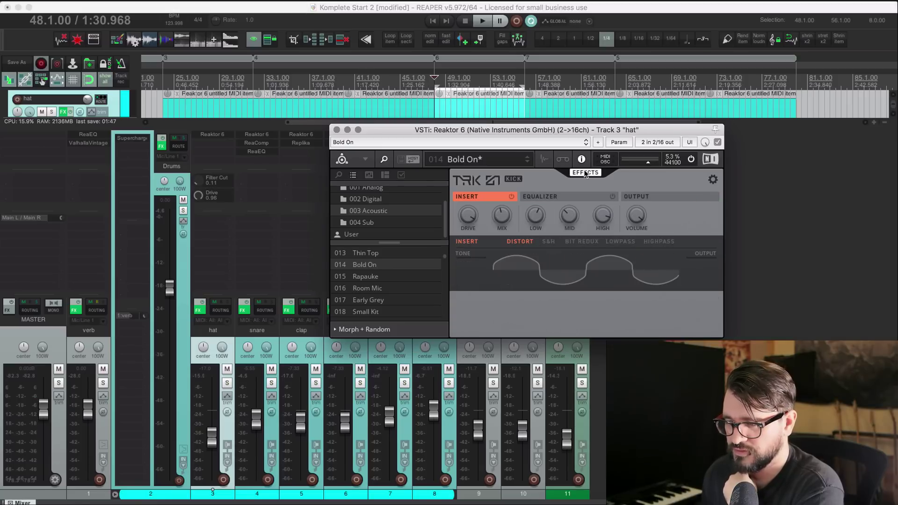
pyautogui.moveTo(198, 195); pyautogui.dragTo(198, 220)
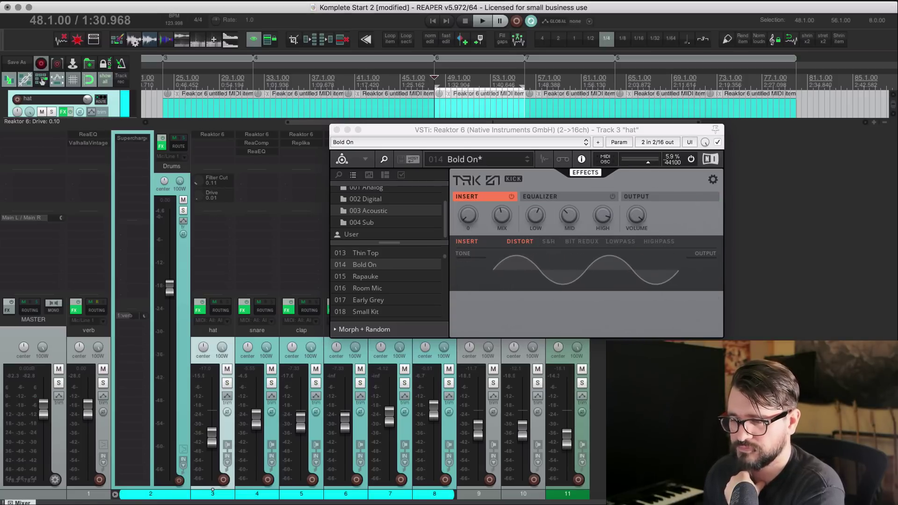
pyautogui.click(337, 129)
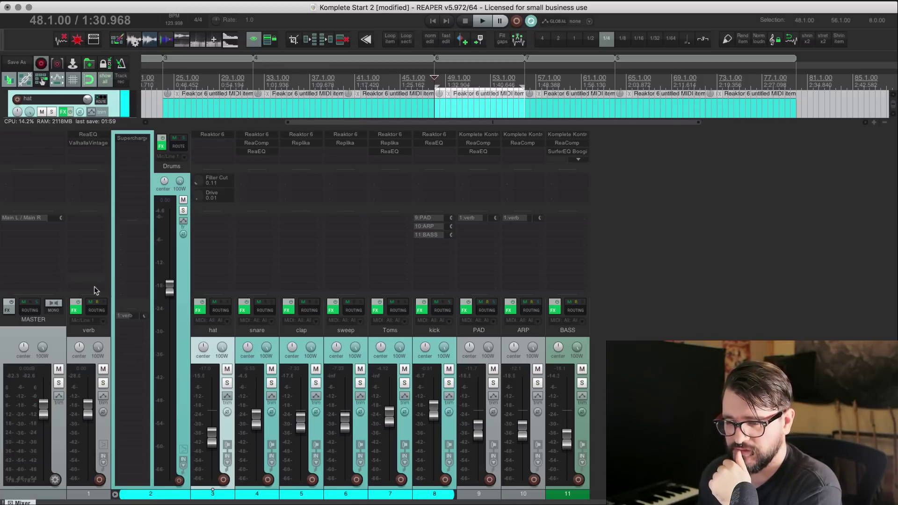
# Nudge the verb track's ReaEQ low-shelf frequency below 225 Hz.
pyautogui.click(89, 331)
pyautogui.click(89, 135)
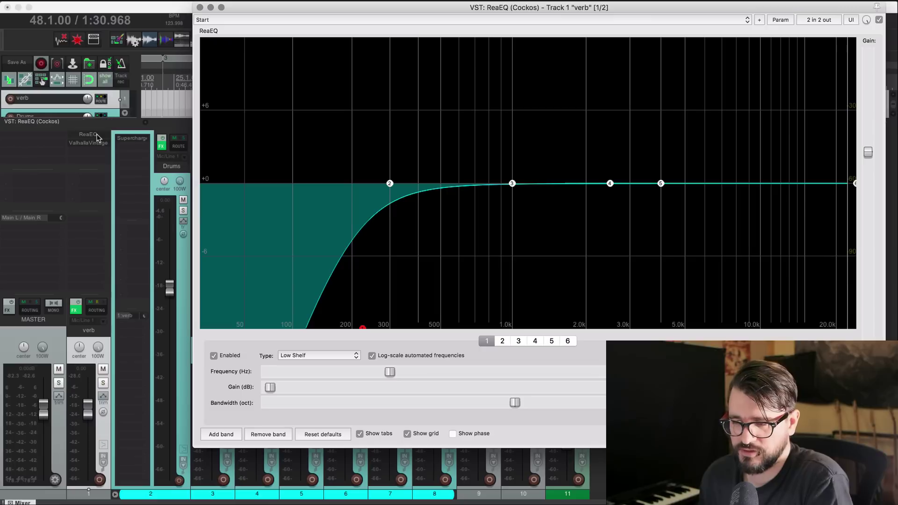
pyautogui.moveTo(364, 330); pyautogui.dragTo(352, 332)
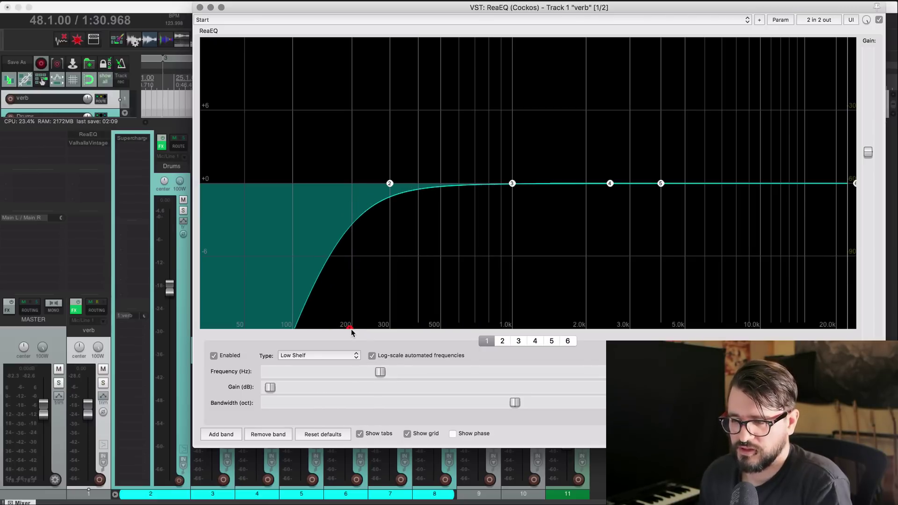
pyautogui.click(200, 8)
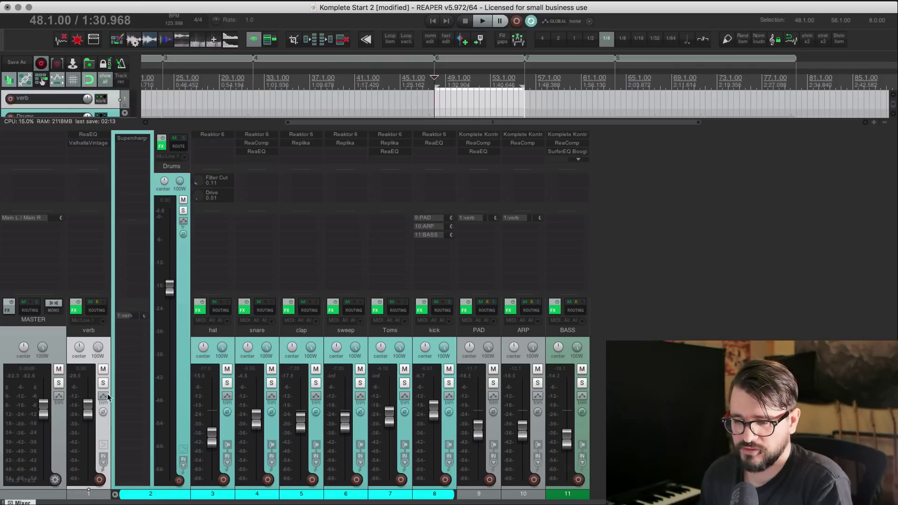
# Add Freq-Low Shelf, Gain-Band 2 and Freq-Band 2 as verb knobs; list last-touched parameters only.
pyautogui.click(103, 396)
pyautogui.moveTo(264, 115); pyautogui.dragTo(268, 114)
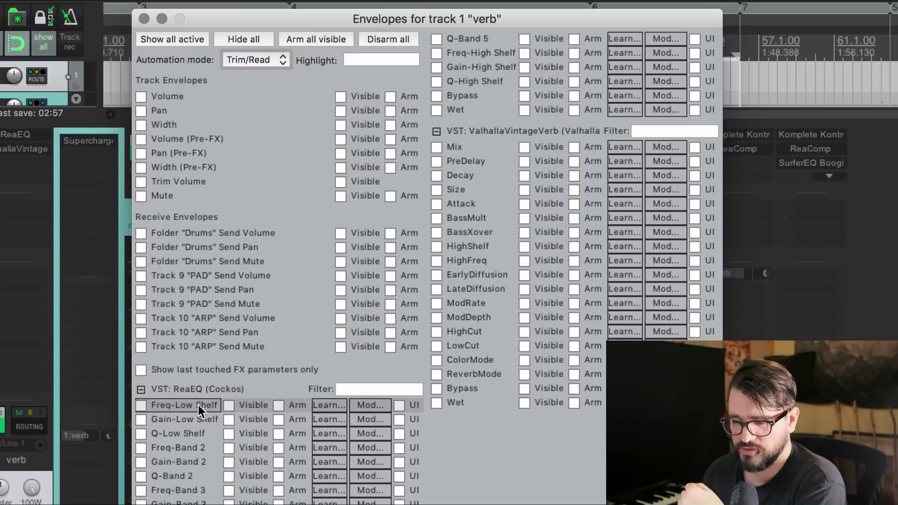
pyautogui.click(400, 406)
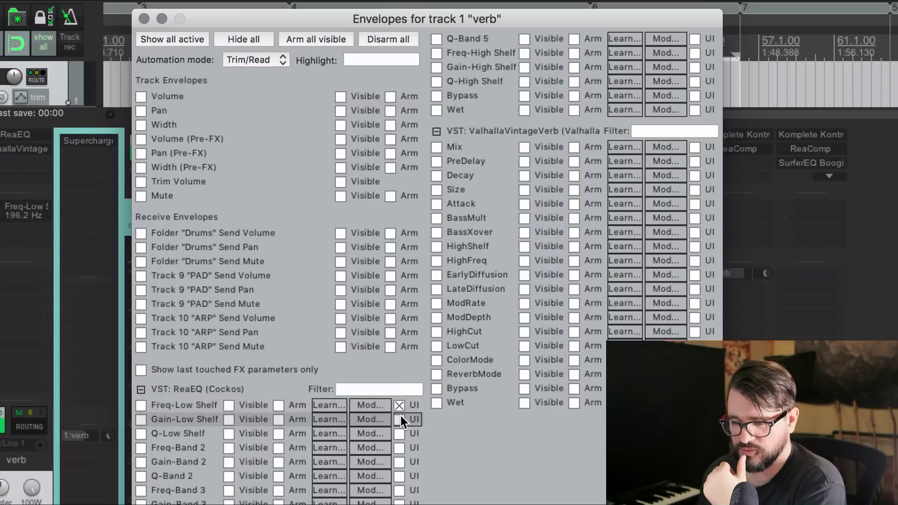
pyautogui.click(398, 463)
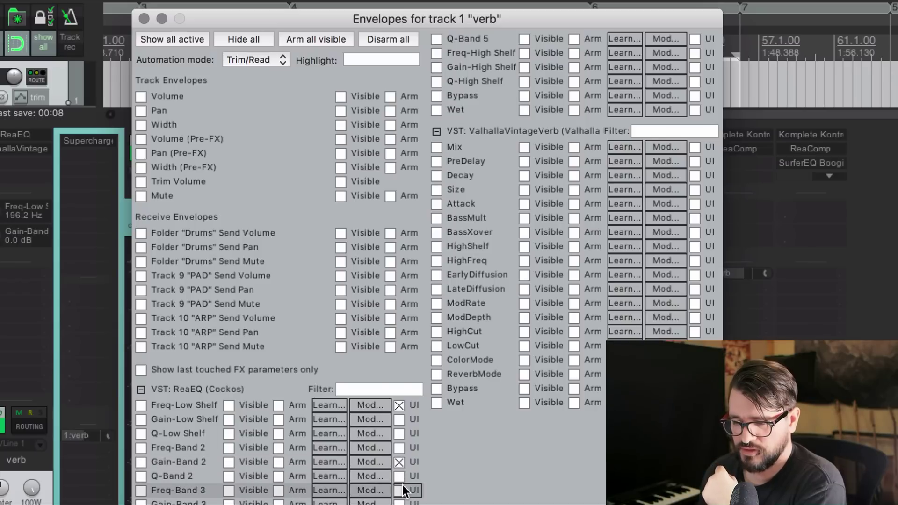
pyautogui.click(399, 448)
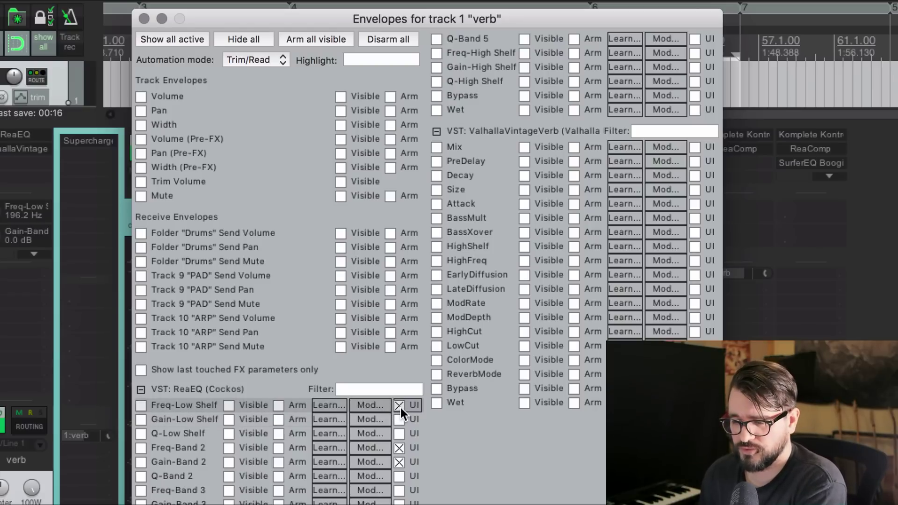
pyautogui.click(141, 370)
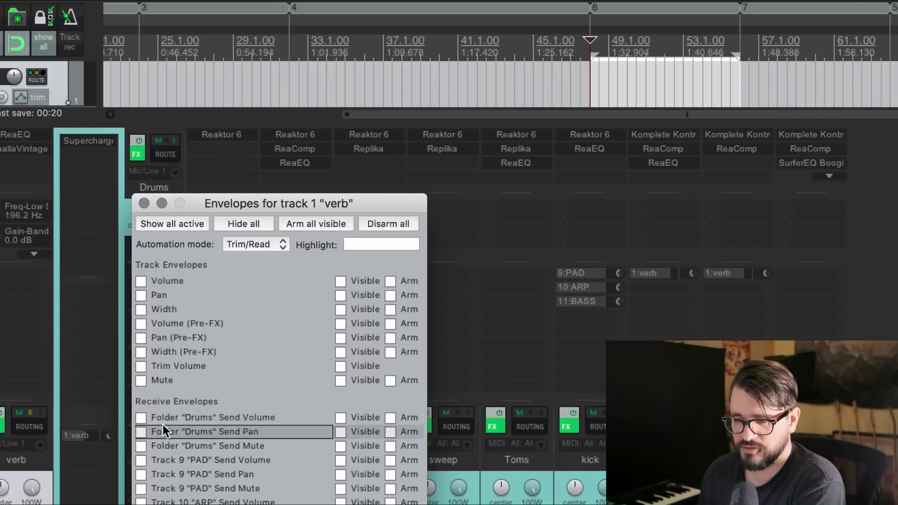
# Enlarge the verb strip's knob area to reveal Freq-Band, then raise Freq-Low Shelf to 411.2 Hz.
pyautogui.moveTo(266, 192); pyautogui.dragTo(276, 68)
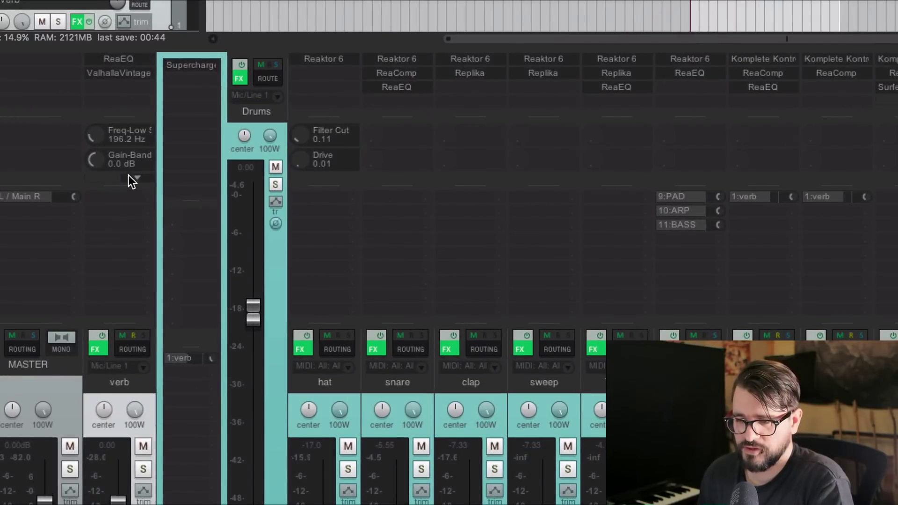
pyautogui.moveTo(128, 176); pyautogui.dragTo(130, 246)
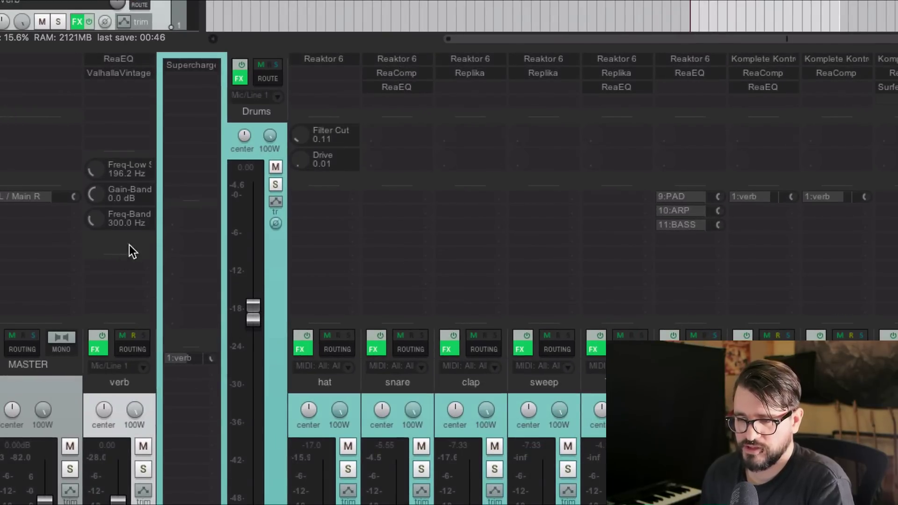
pyautogui.click(130, 169)
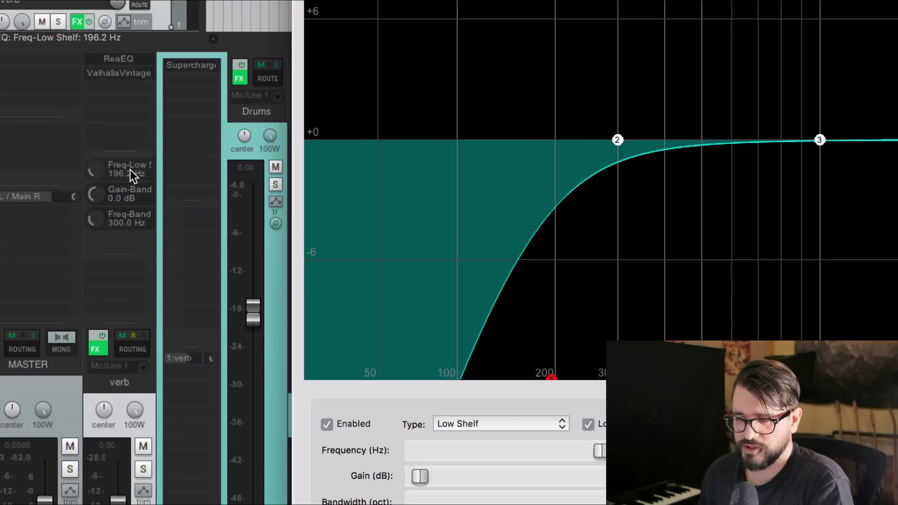
pyautogui.click(130, 171)
pyautogui.moveTo(104, 170); pyautogui.dragTo(105, 148)
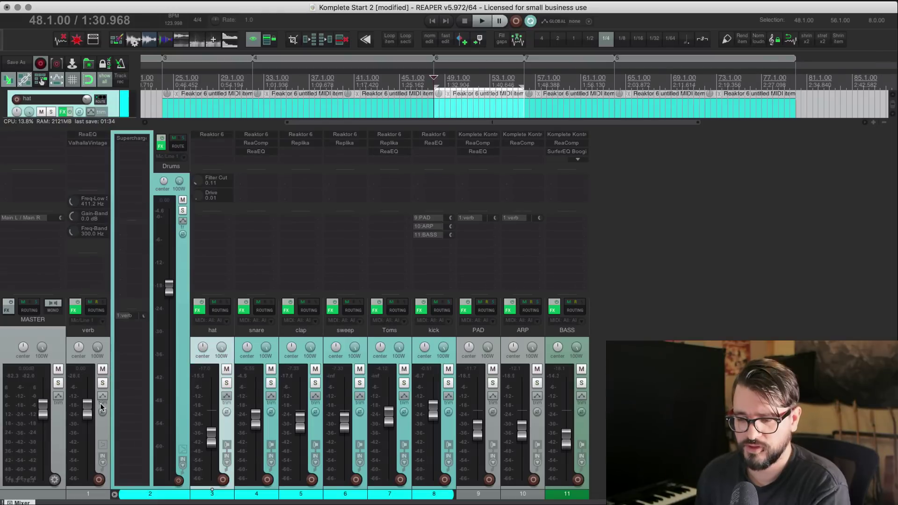
# Close the envelope windows, hide the mixer with Cmd+M, and open the hat track's envelope settings.
pyautogui.click(103, 396)
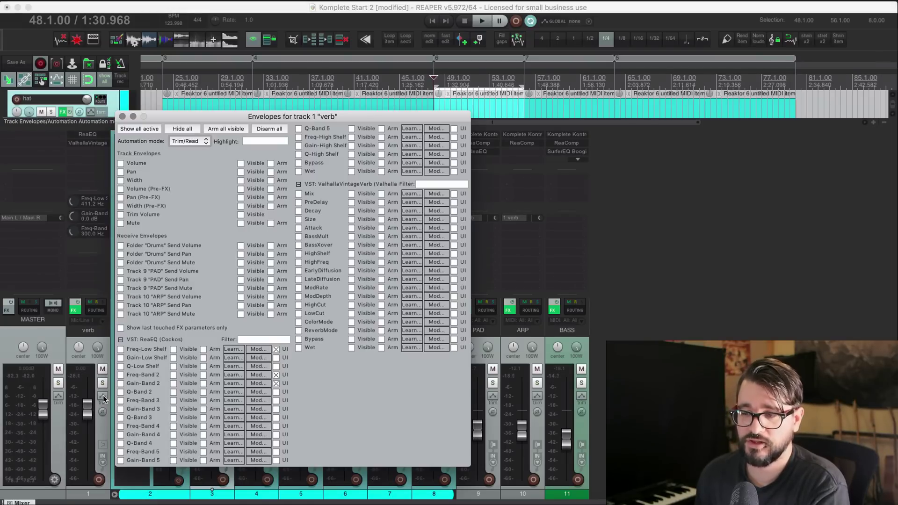
pyautogui.press('Escape')
pyautogui.press('super+m')
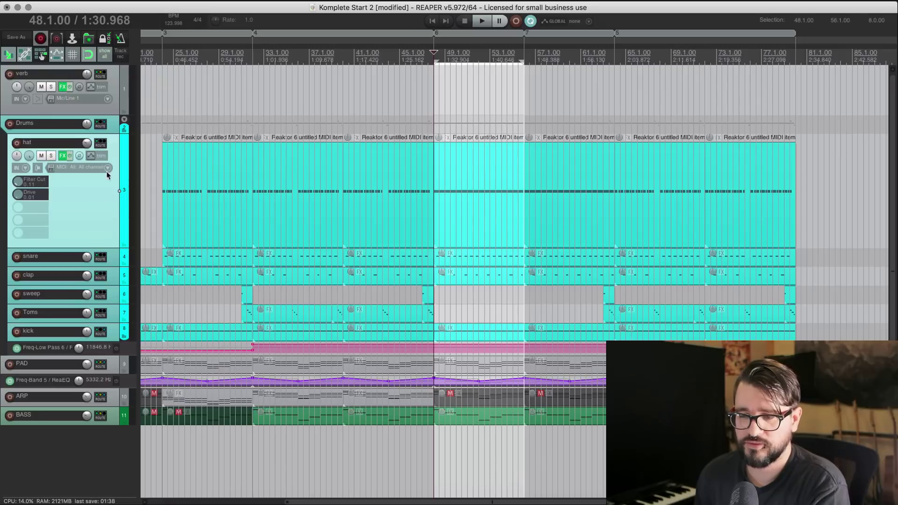
pyautogui.click(89, 157)
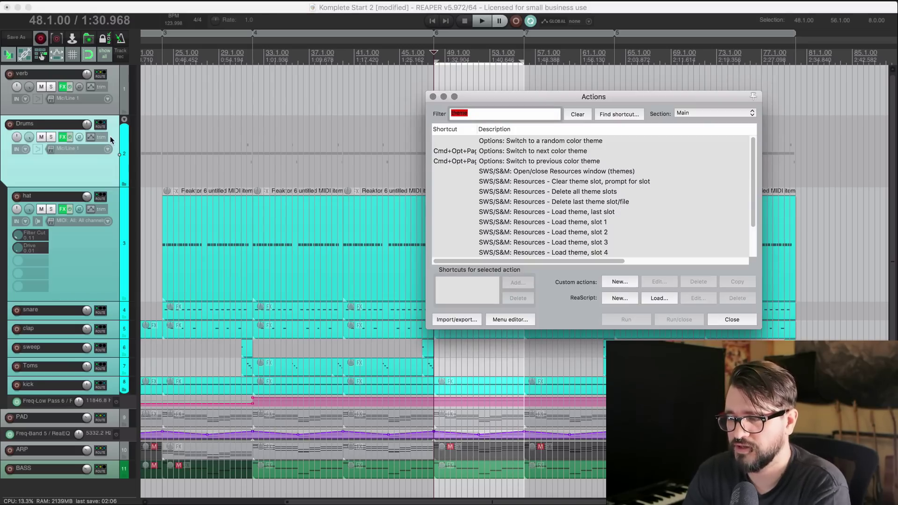
# Filter actions for 'parameter last touched', select the show/hide track-control action, and open Drums' Supercharger.
pyautogui.write('arame')
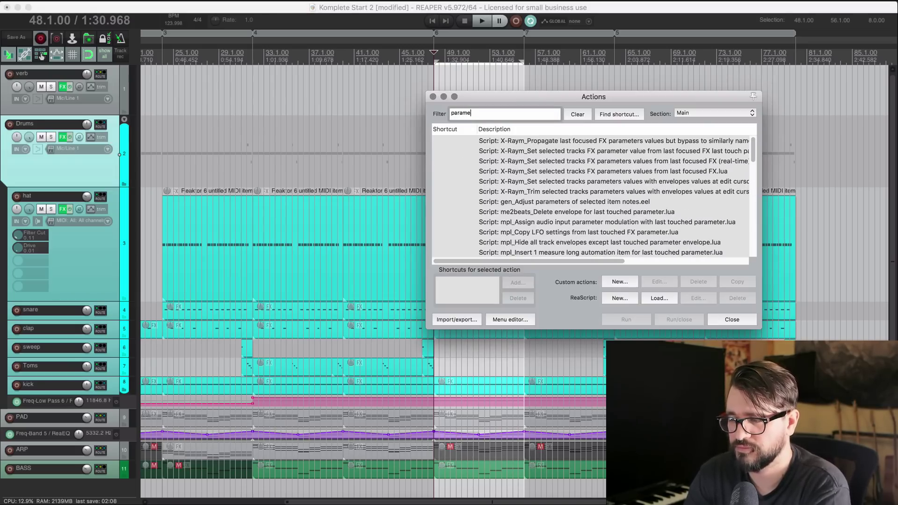
pyautogui.write('ter last')
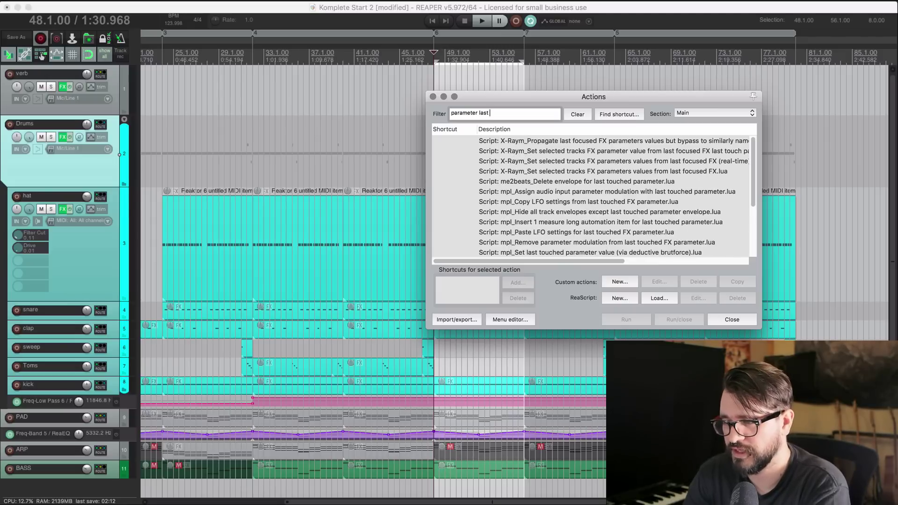
pyautogui.write(' touched')
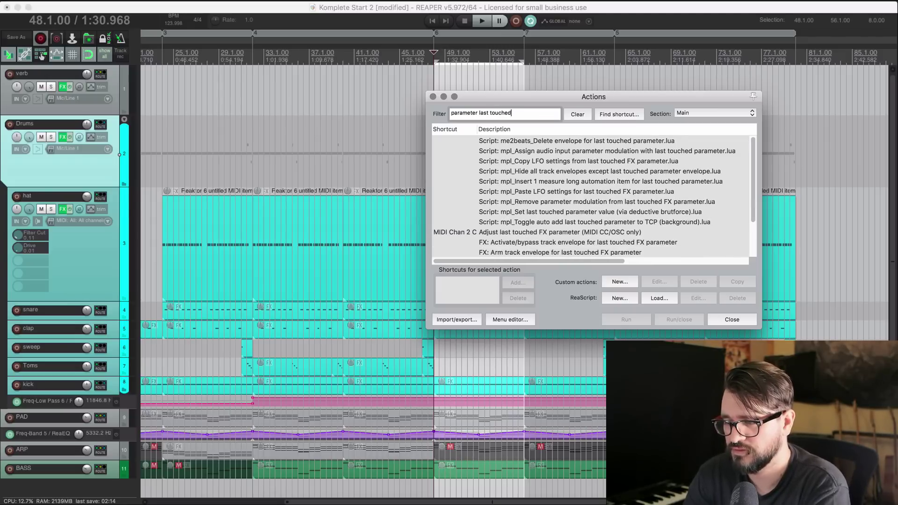
pyautogui.scroll(-3, 533, 249)
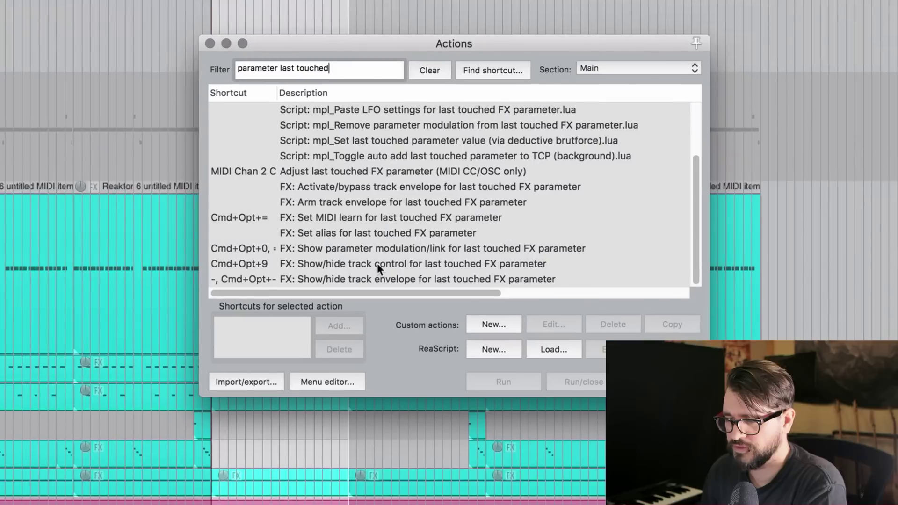
pyautogui.click(524, 242)
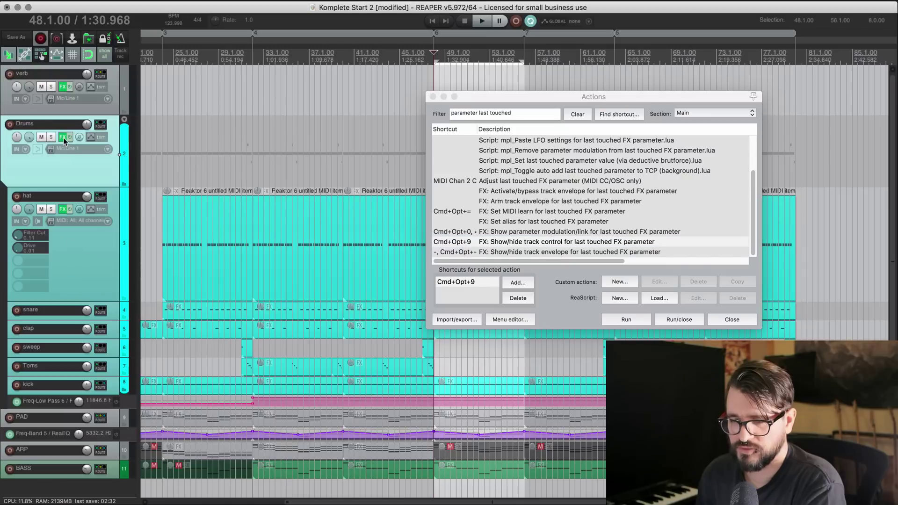
pyautogui.click(63, 137)
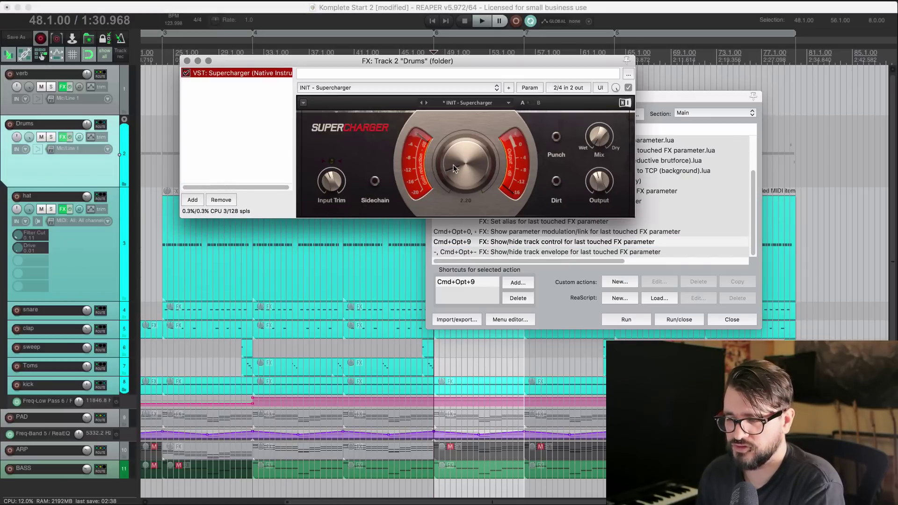
# Raise Supercharger's Compress, add it as a Drums track knob with Cmd+Opt+9, and shorten the hat track.
pyautogui.moveTo(459, 168); pyautogui.dragTo(459, 157)
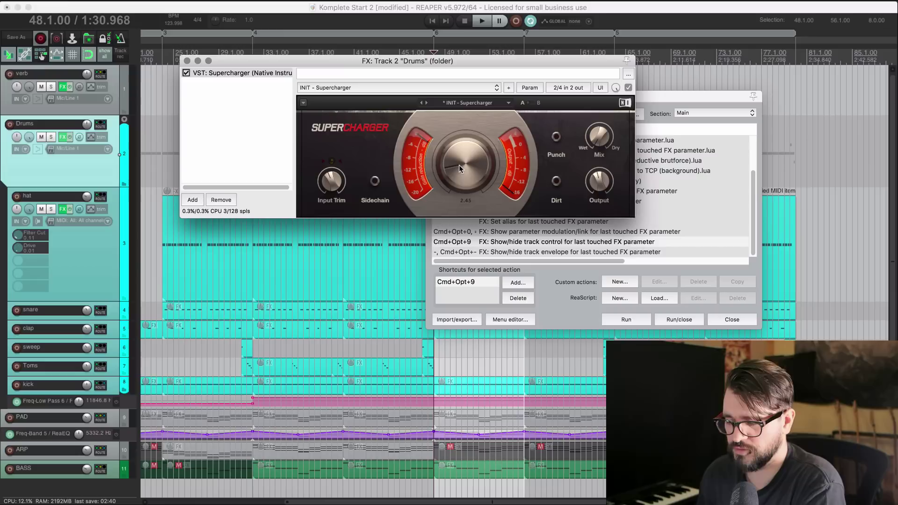
pyautogui.press('super+alt+9')
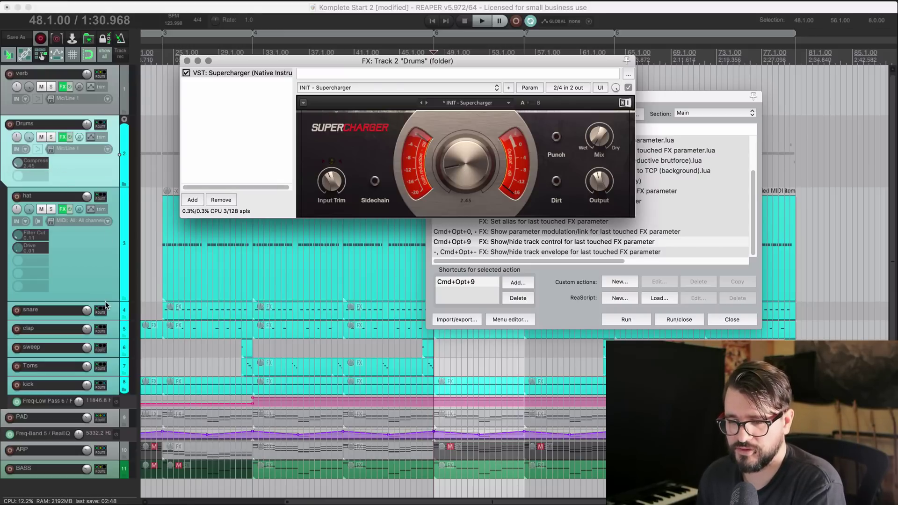
pyautogui.moveTo(109, 302); pyautogui.dragTo(104, 275)
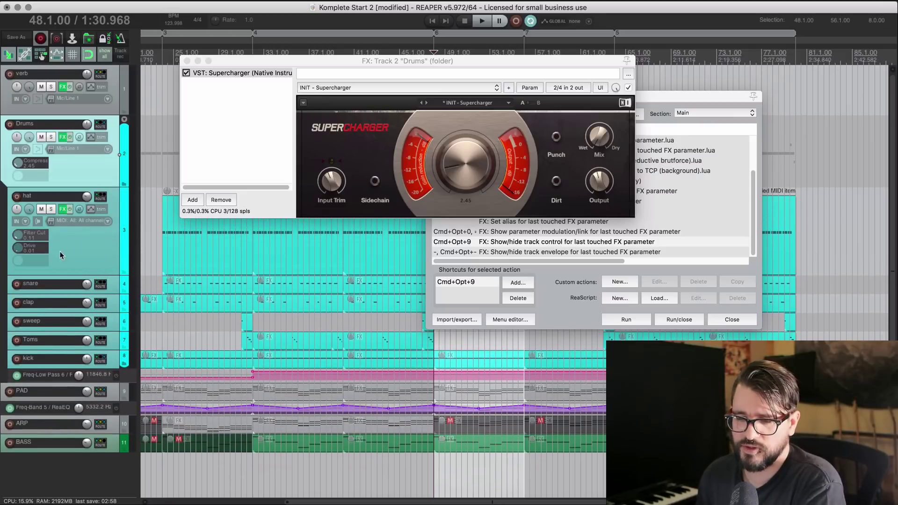
pyautogui.click(92, 208)
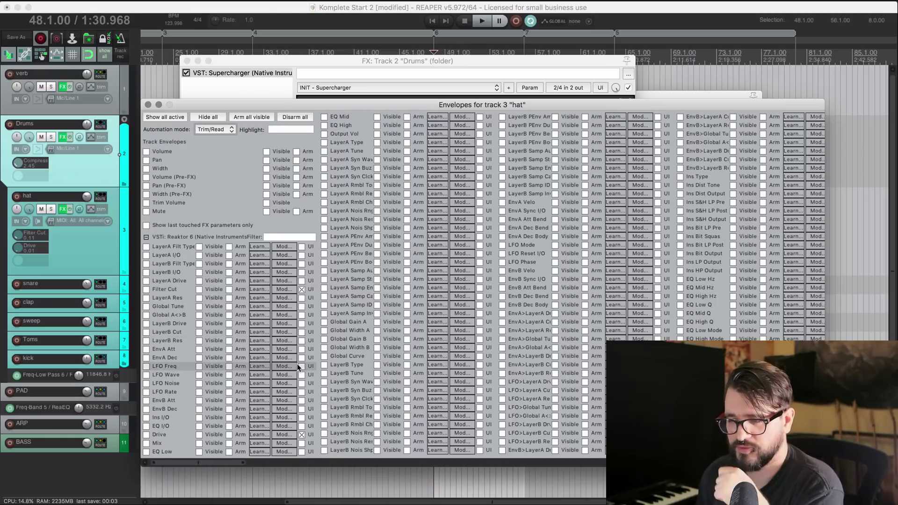
pyautogui.click(148, 105)
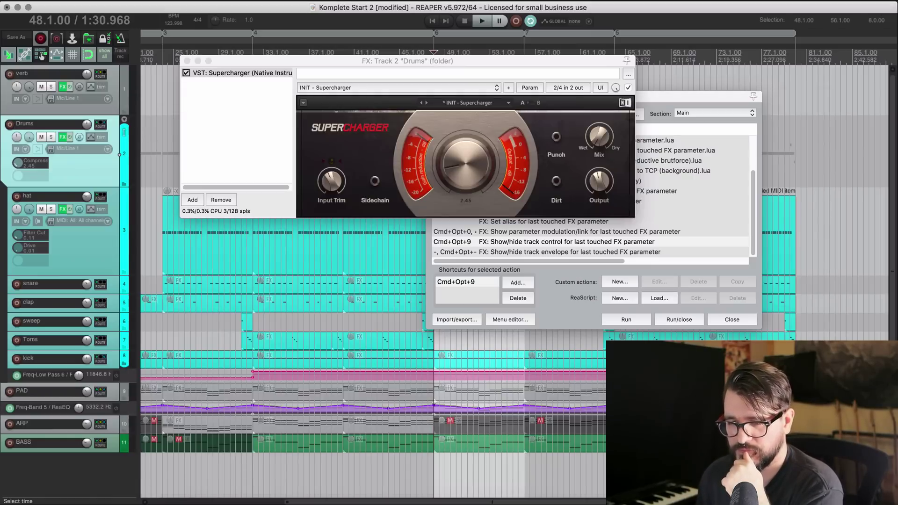
# Make the Drums track taller and add Input Trim and Punch as track knobs with Cmd+Opt+9.
pyautogui.moveTo(104, 186); pyautogui.dragTo(103, 217)
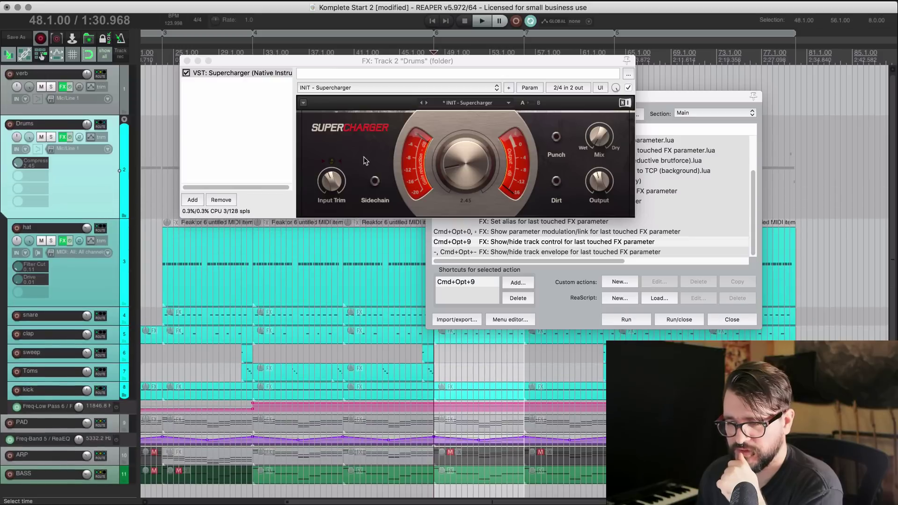
pyautogui.click(334, 183)
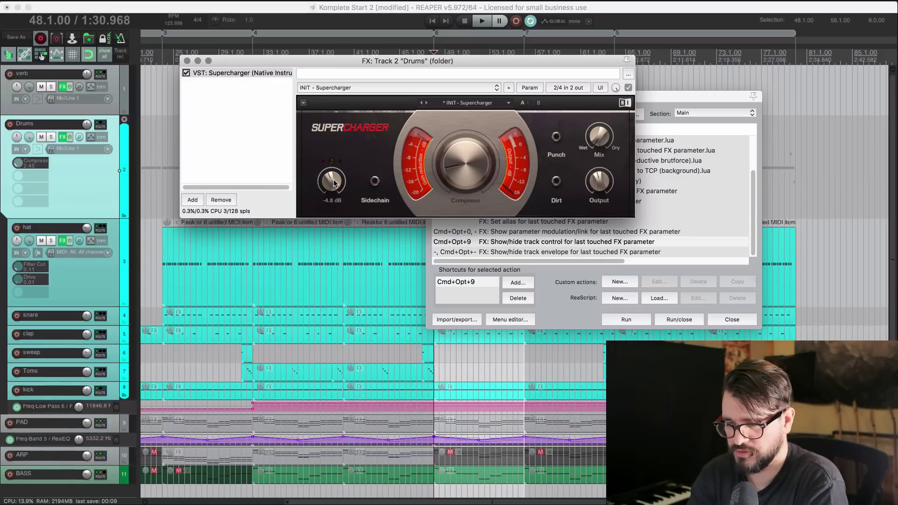
pyautogui.press('super+alt+9')
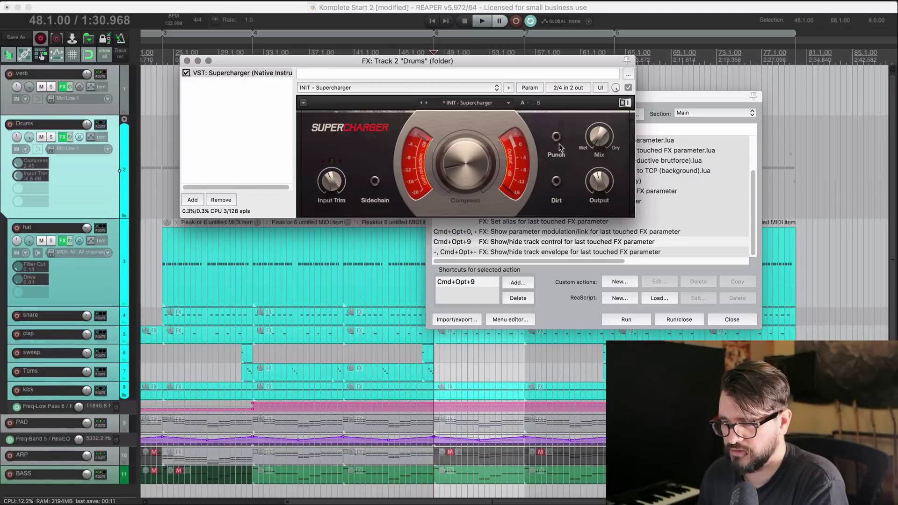
pyautogui.press('super+alt+9')
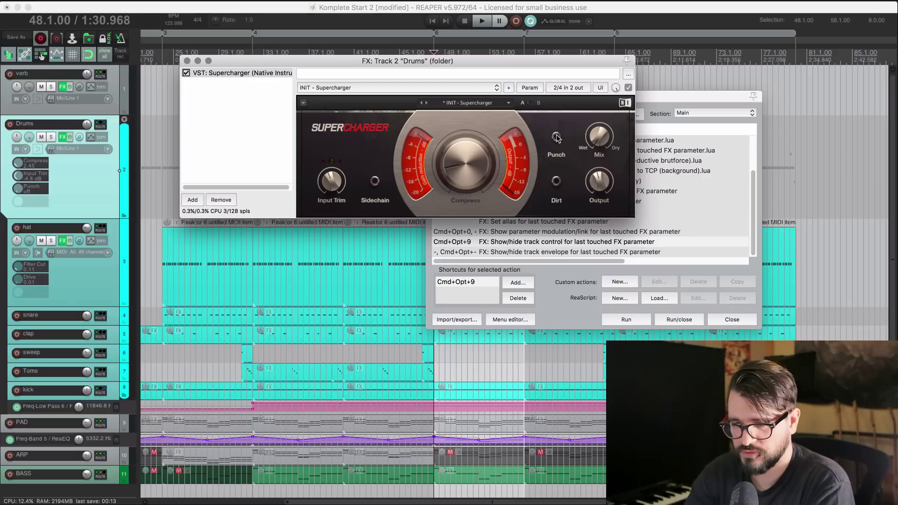
pyautogui.click(97, 209)
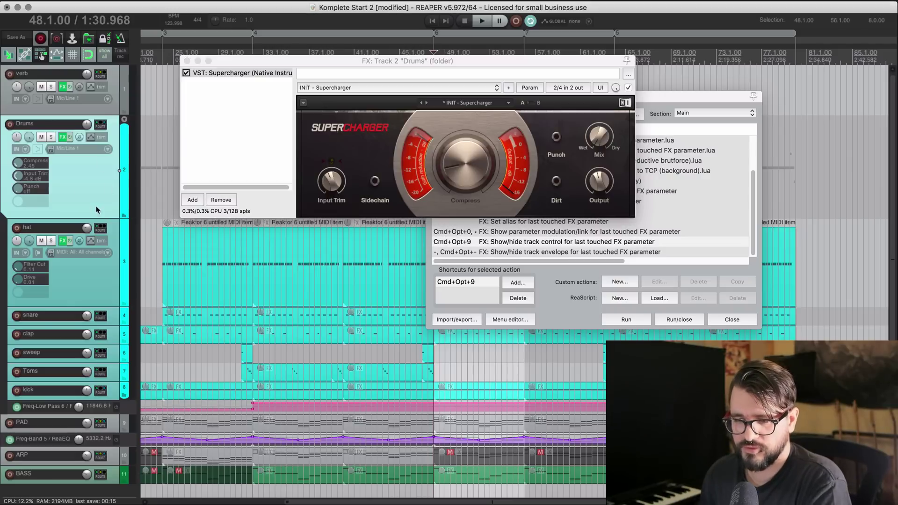
# In the Drums envelope window, uncheck the UI boxes for Input Trim, Compress and Punch.
pyautogui.click(96, 136)
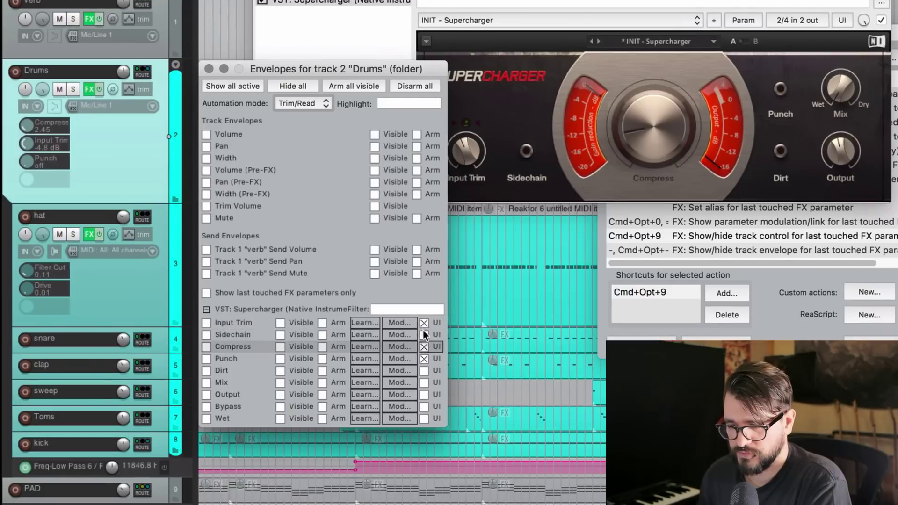
pyautogui.click(302, 303)
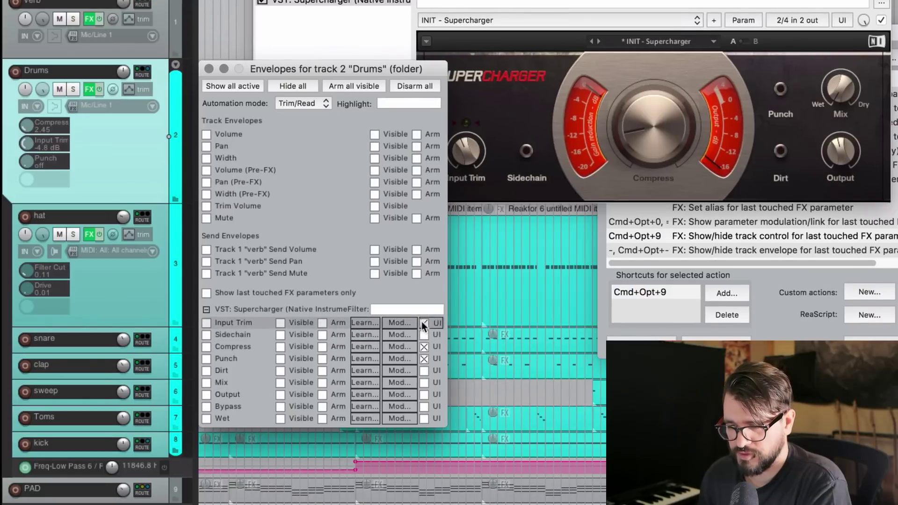
pyautogui.click(424, 346)
pyautogui.click(424, 358)
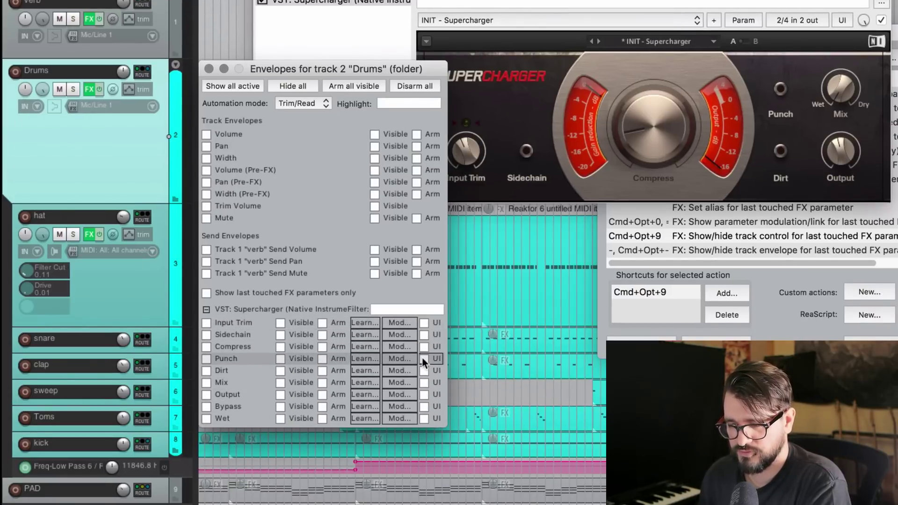
# Recheck the UI boxes in order Punch, Compress, Input Trim to reorder the track knobs.
pyautogui.click(423, 358)
pyautogui.click(424, 347)
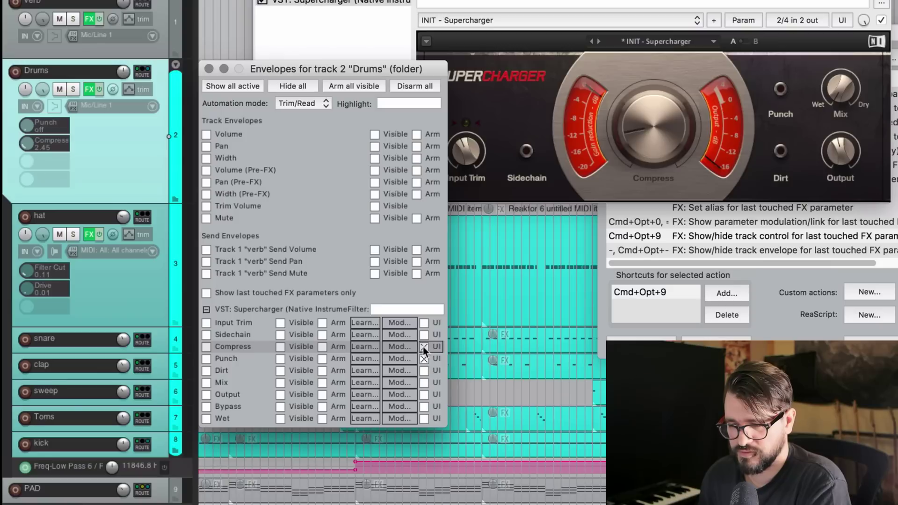
pyautogui.click(424, 323)
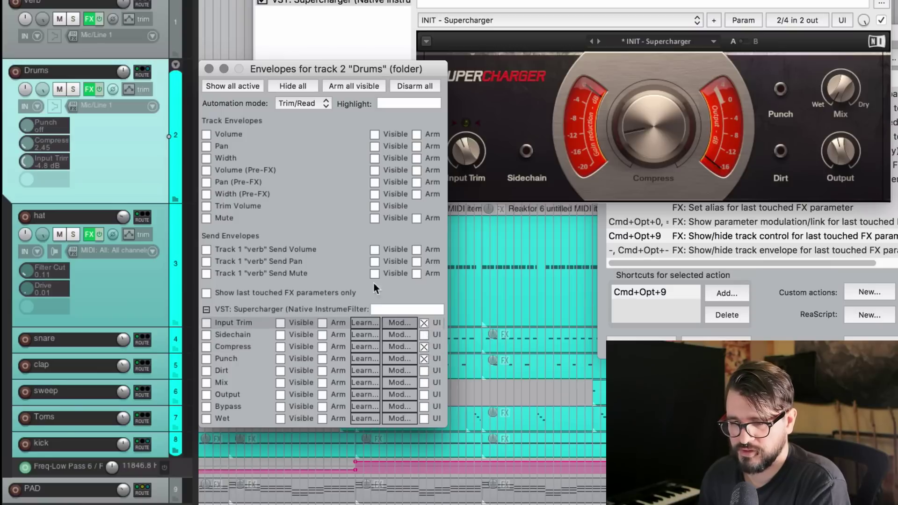
pyautogui.click(151, 165)
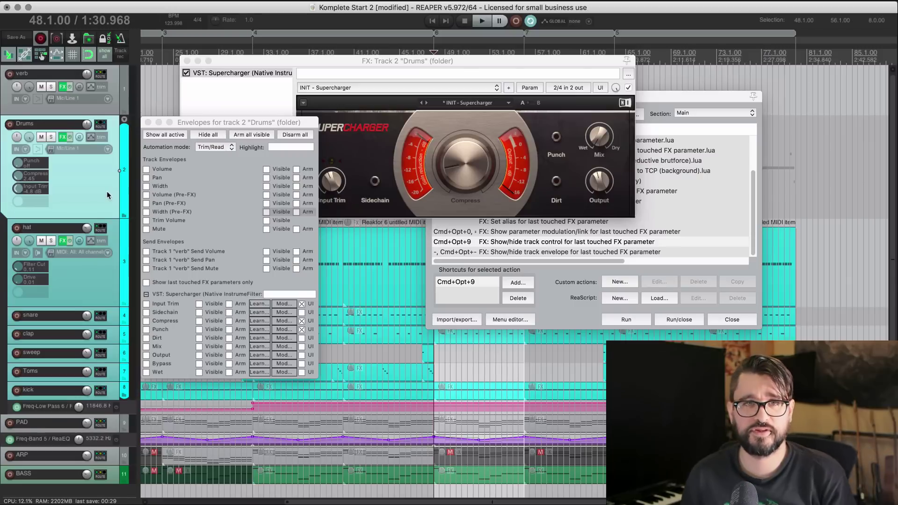